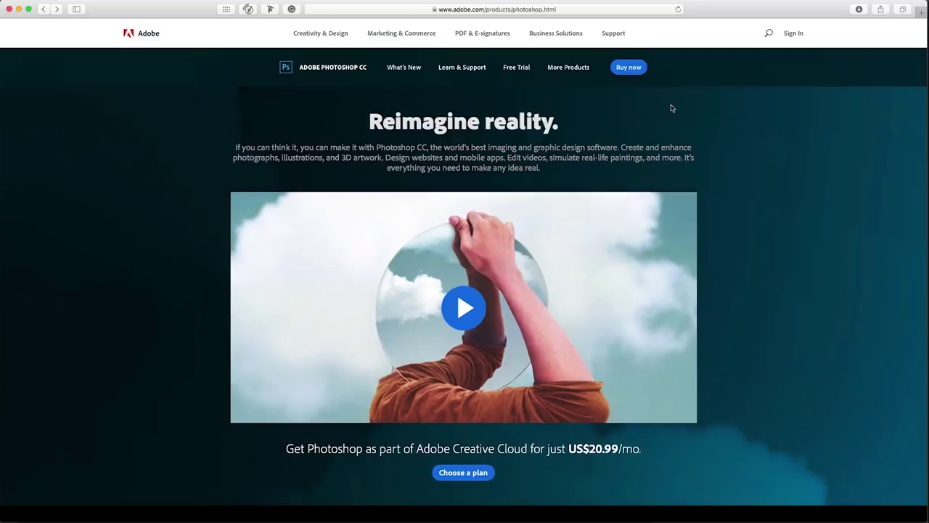
Scroll Adobe's Photoshop CC page in Safari down to the 'Not just photo taking' section
left_click(621, 9)
left_click(723, 44)
scroll(617, 141, "down", 5)
scroll(620, 141, "down", 10)
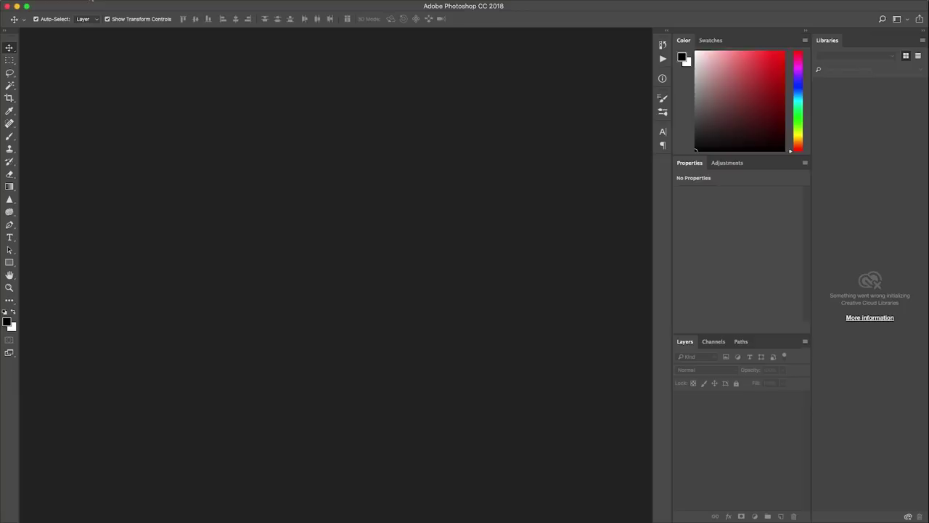
Start a new document at 5.5 × 8.5 inches and 300 pixels/inch
left_click(93, 1)
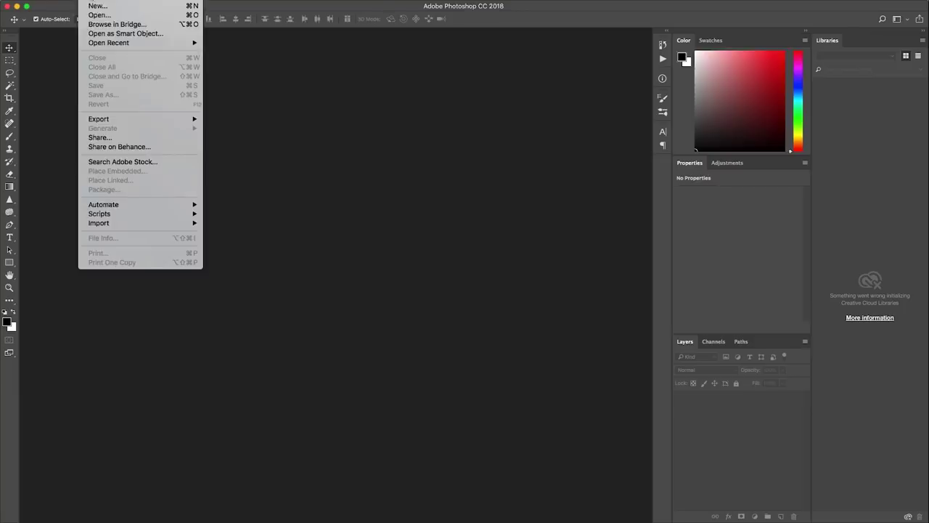
left_click(95, 5)
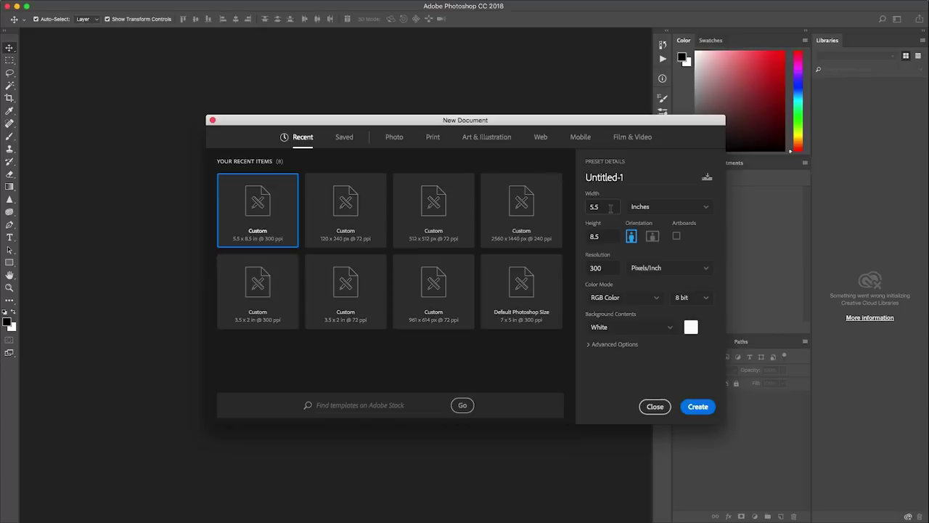
double_click(611, 208)
double_click(610, 234)
double_click(615, 268)
Create the Untitled-1 document and turn on the grid overlay
left_click(701, 411)
key("super+apostrophe")
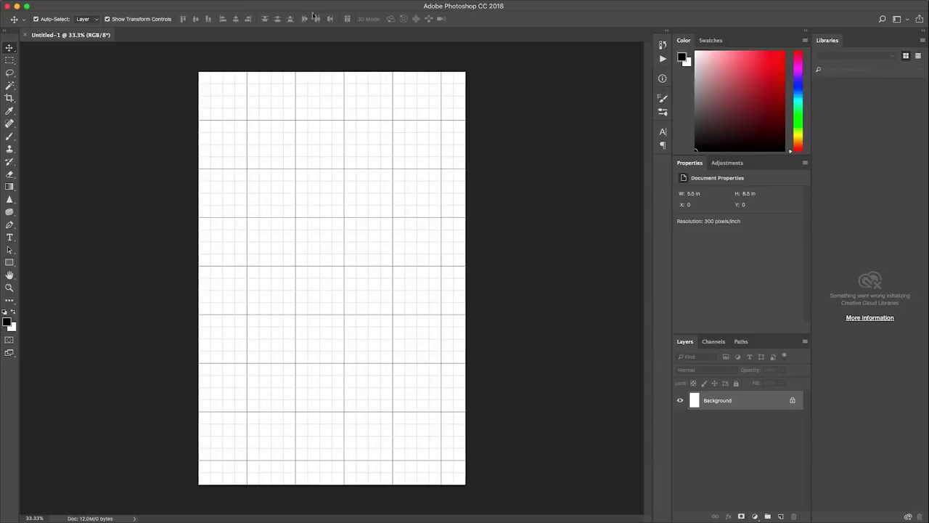
left_click(241, 1)
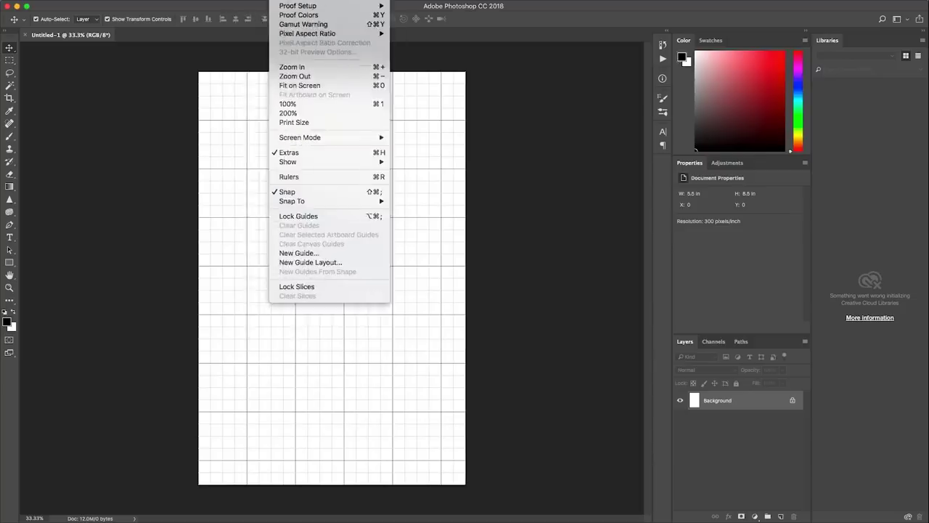
mouse_move(281, 0)
mouse_move(301, 162)
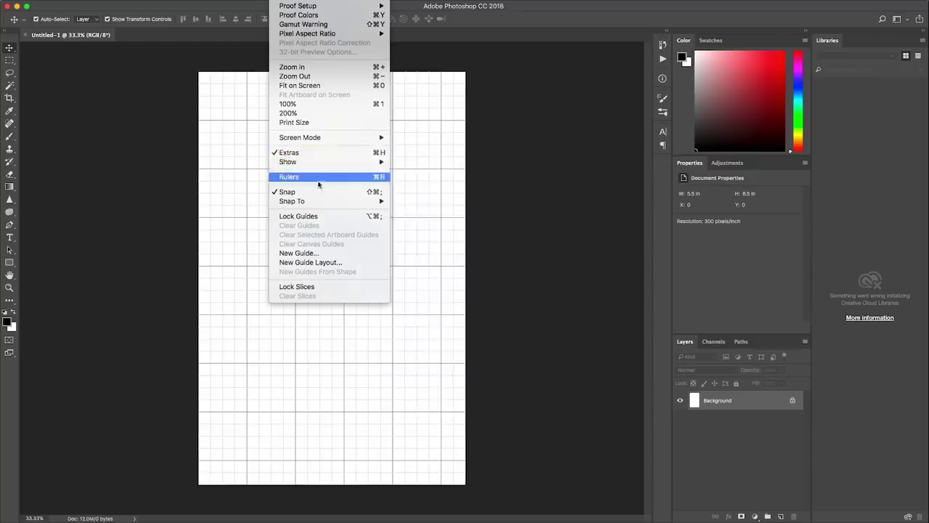
left_click(43, 78)
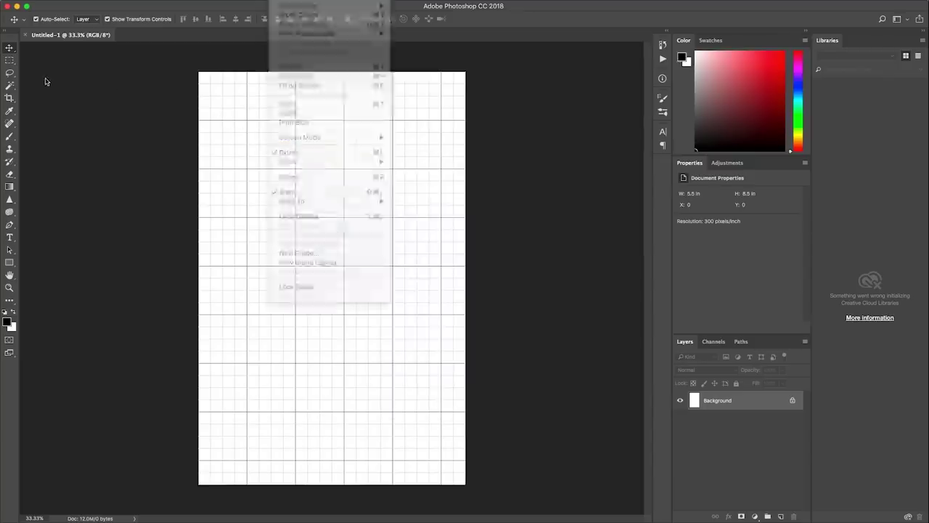
left_click(10, 264)
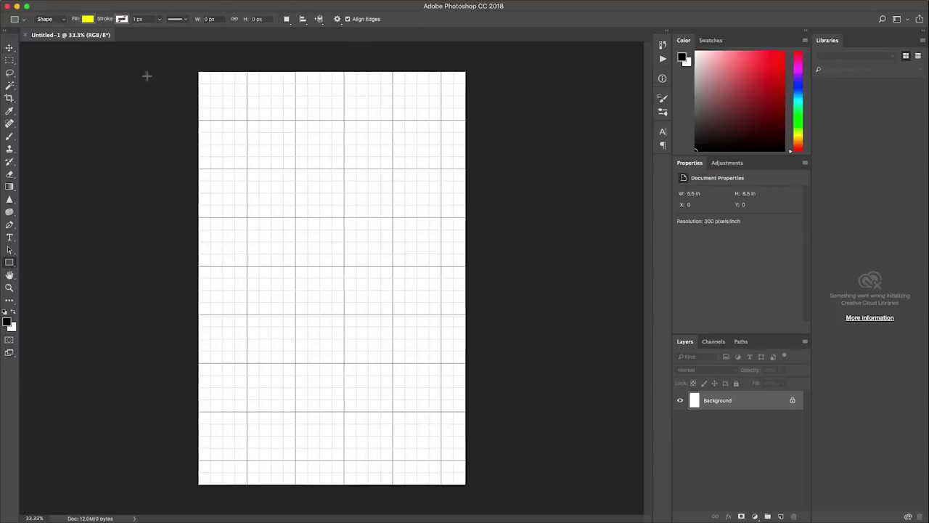
Draw a light grey rectangle covering most of the page
left_click(86, 20)
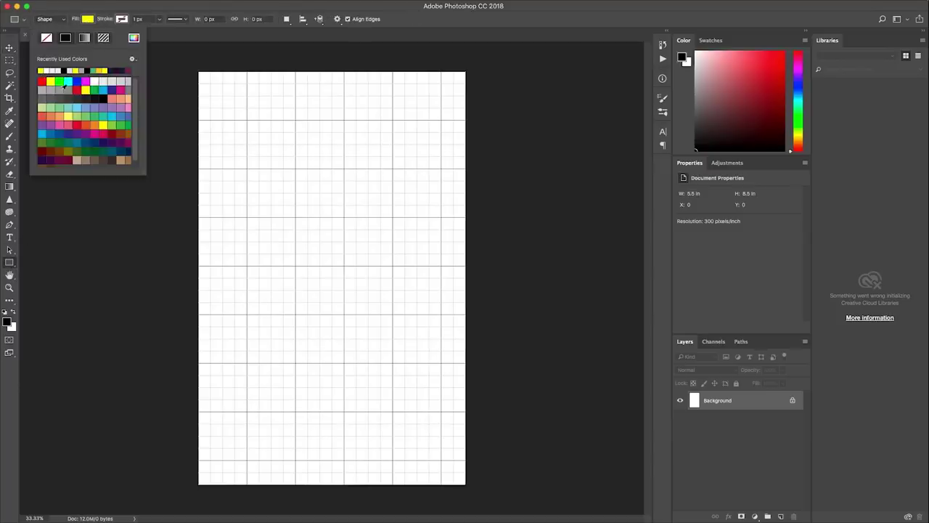
left_click(103, 81)
left_click(111, 81)
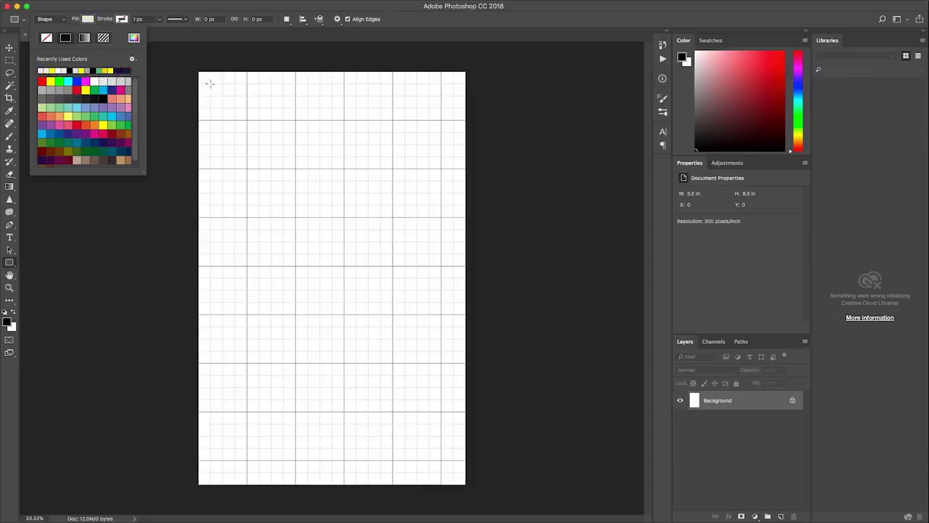
left_click(209, 83)
left_click_drag(210, 84, 453, 435)
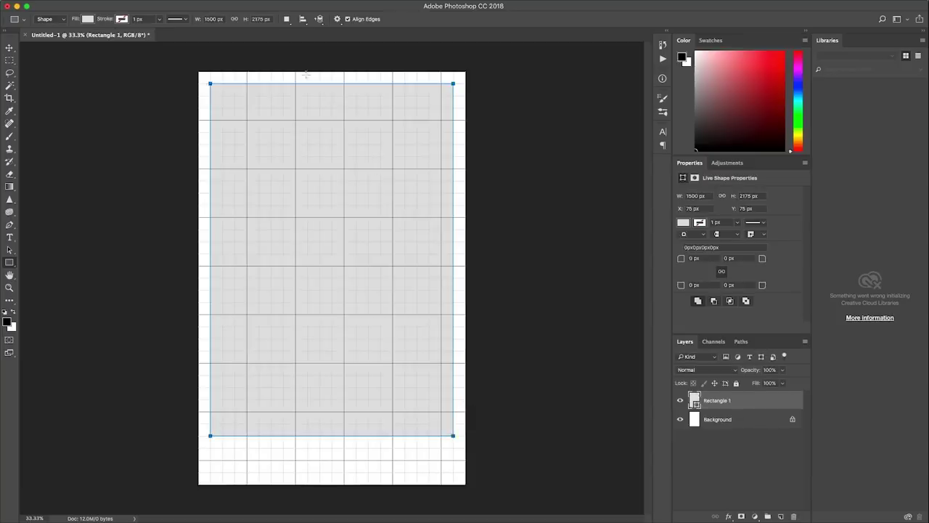
On a new layer, draw a thin yellow 75 × 450 px bar at the page's bottom right
left_click(121, 19)
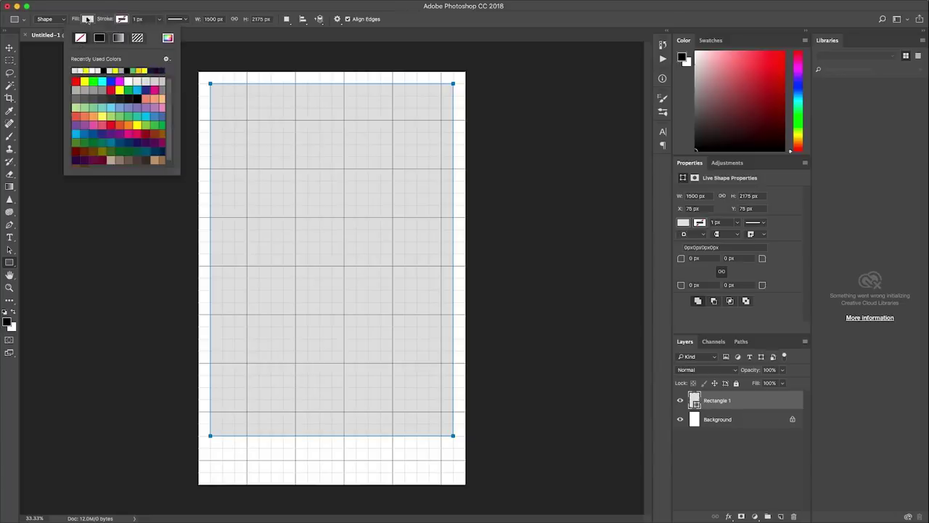
left_click(87, 18)
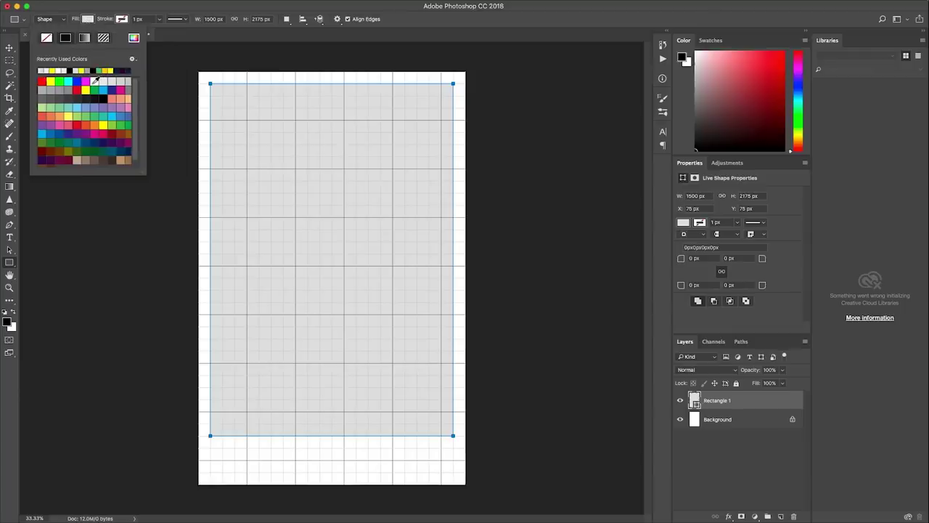
left_click(116, 13)
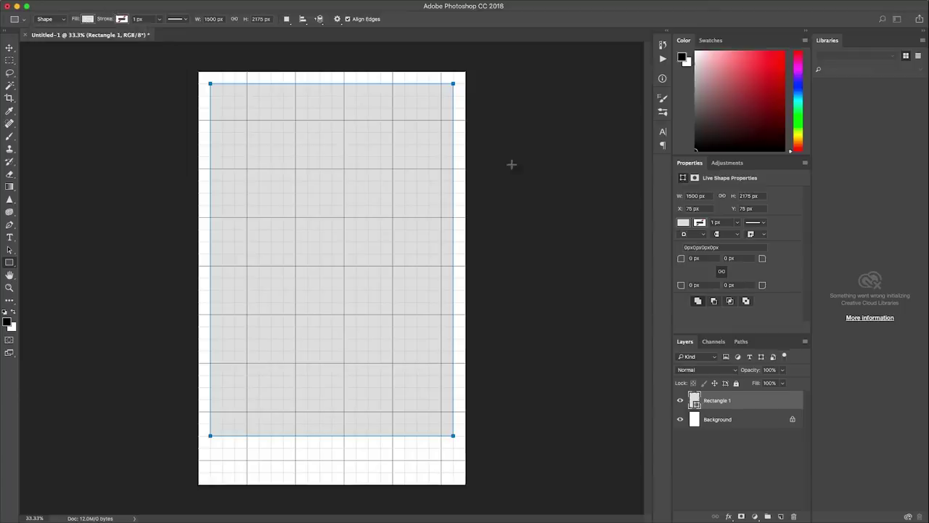
left_click(781, 516)
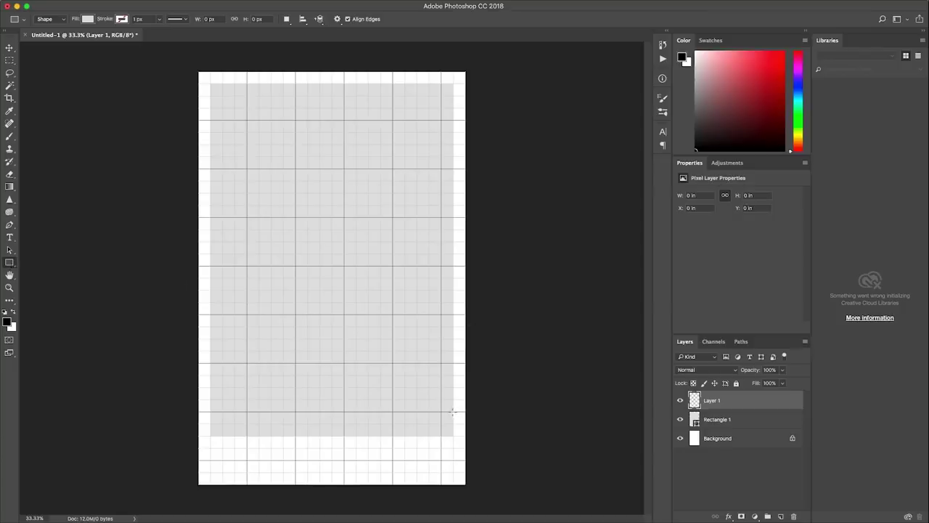
left_click_drag(452, 412, 463, 481)
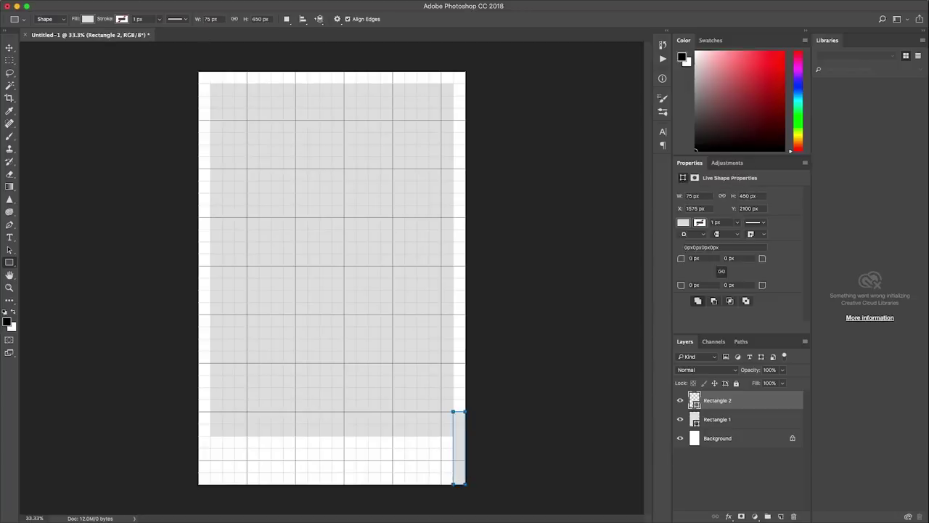
left_click(87, 20)
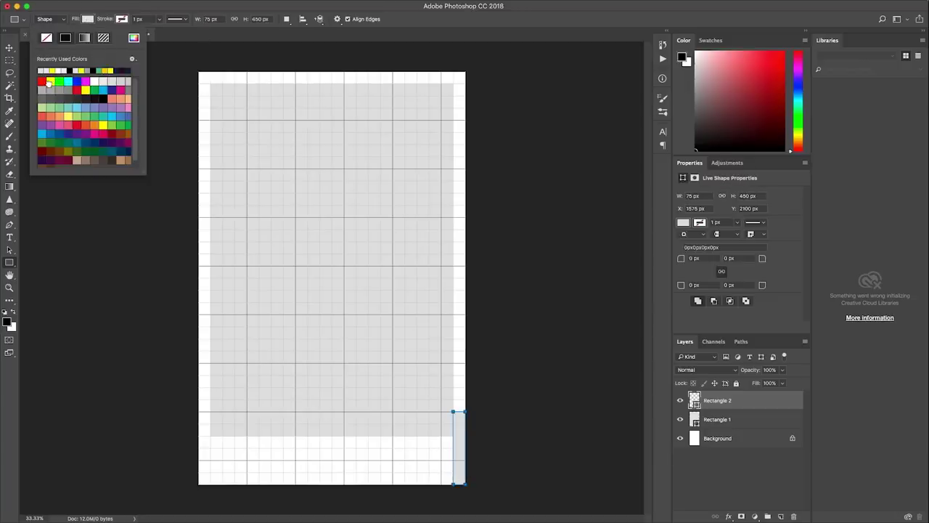
left_click(51, 81)
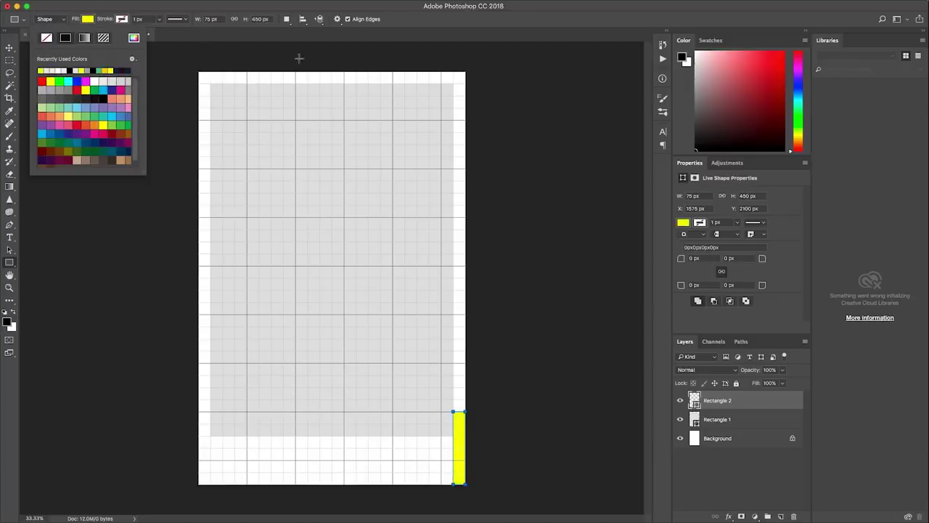
left_click(709, 460)
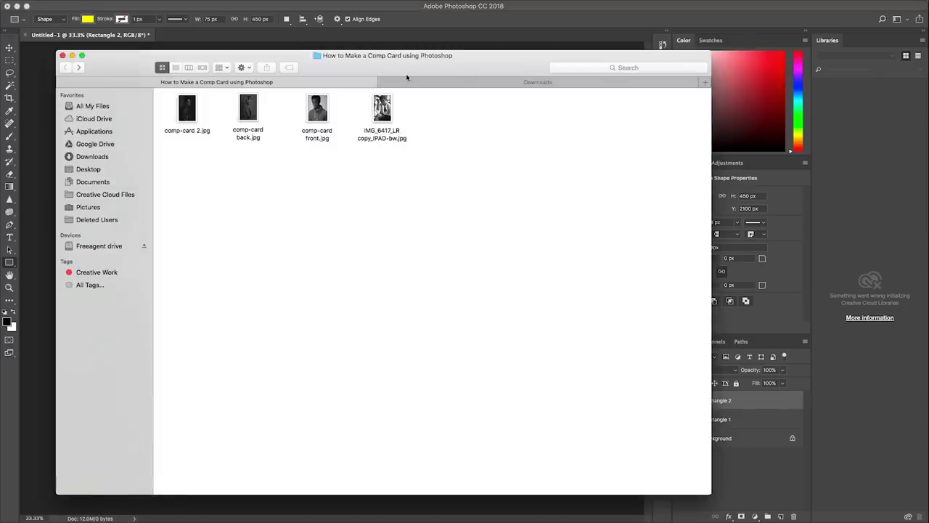
Preview comp-card 2.jpg in Finder and drag it onto the Photoshop canvas
left_click_drag(404, 75, 486, 129)
left_click(451, 128)
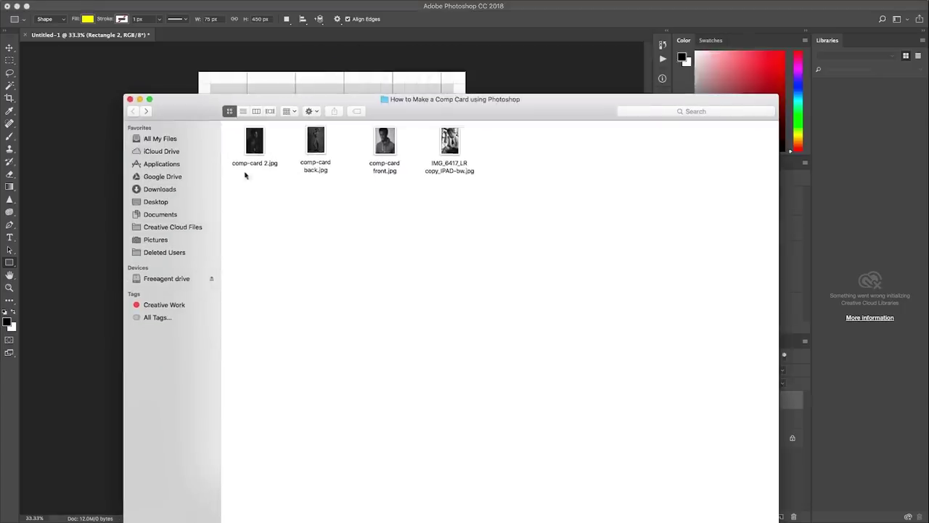
left_click(259, 146)
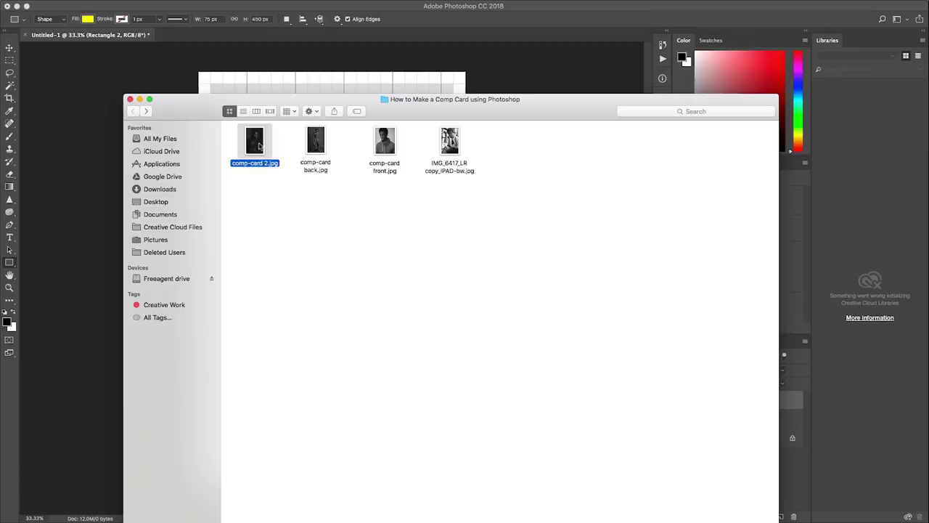
key("space")
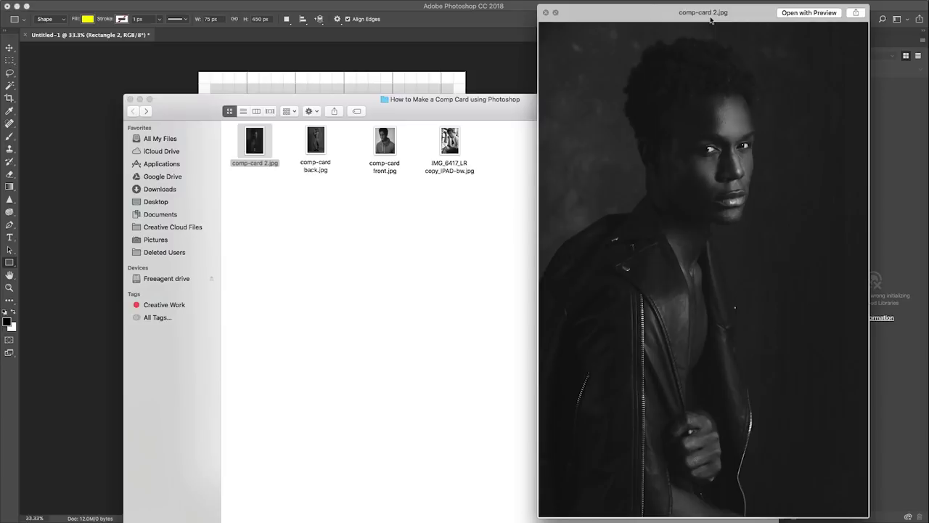
key("space")
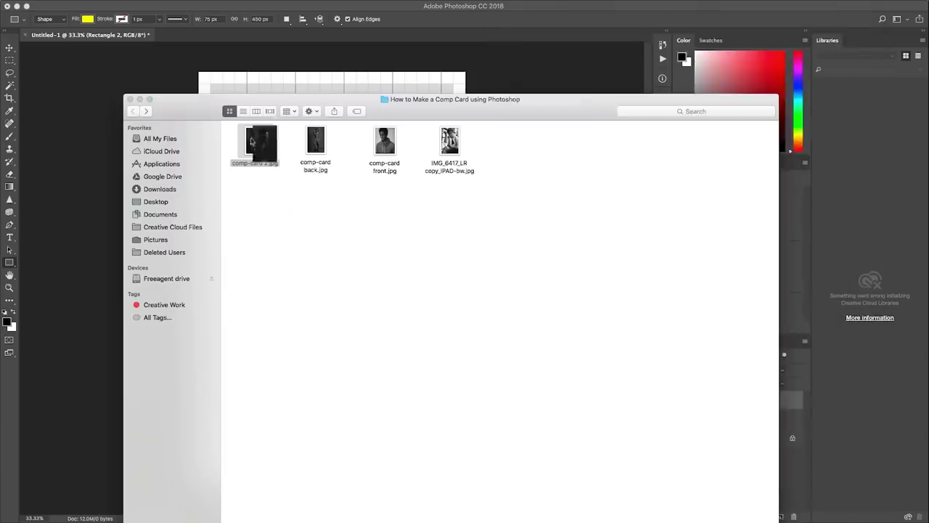
left_click_drag(453, 111, 767, 116)
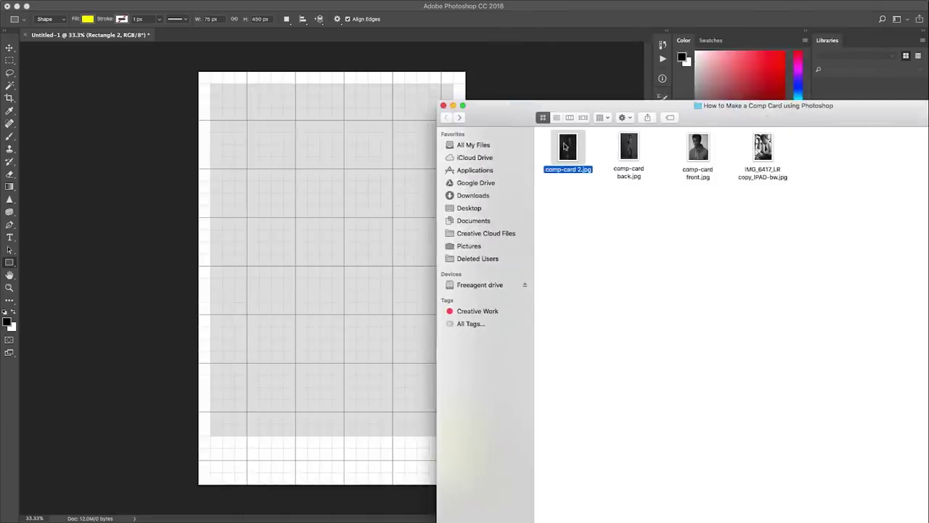
left_click_drag(568, 145, 386, 162)
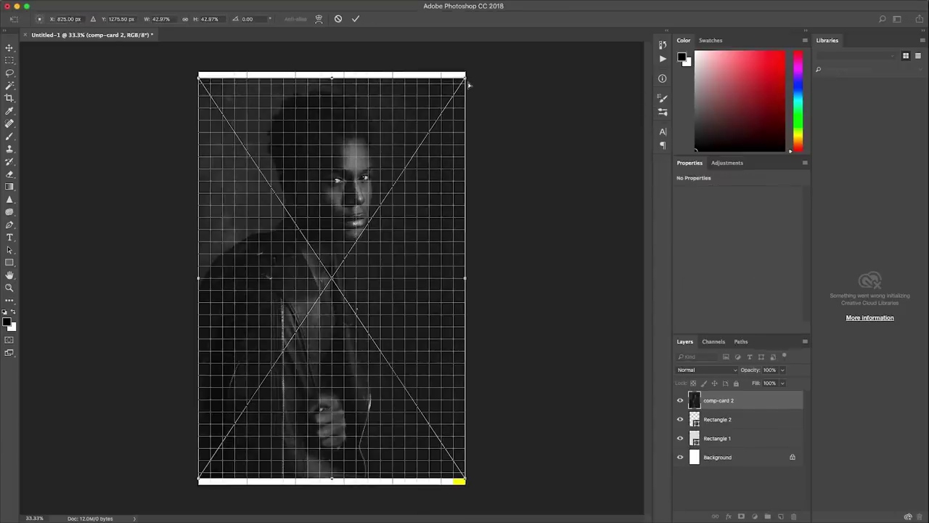
Scale the comp-card 2 photo to 4.73 × 7.097 in and centre it in the grey panel
left_click_drag(465, 78, 419, 126)
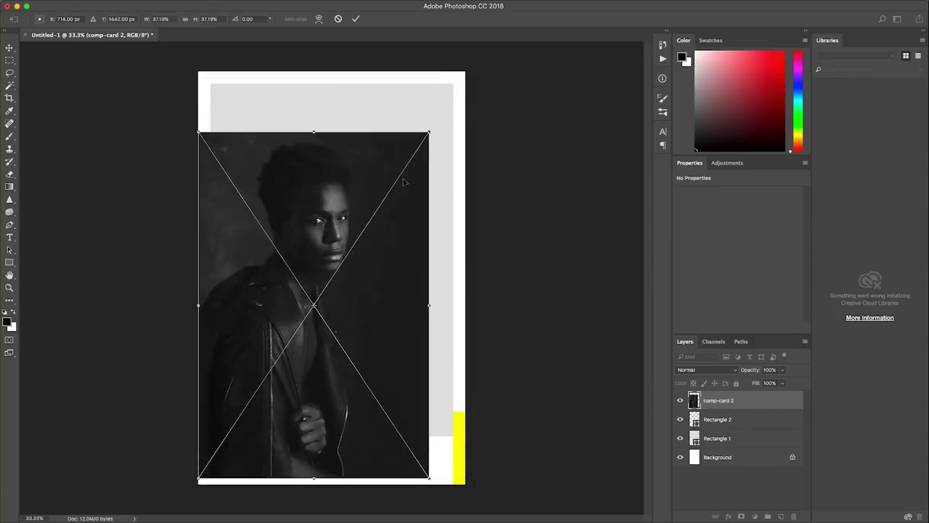
left_click_drag(407, 186, 414, 142)
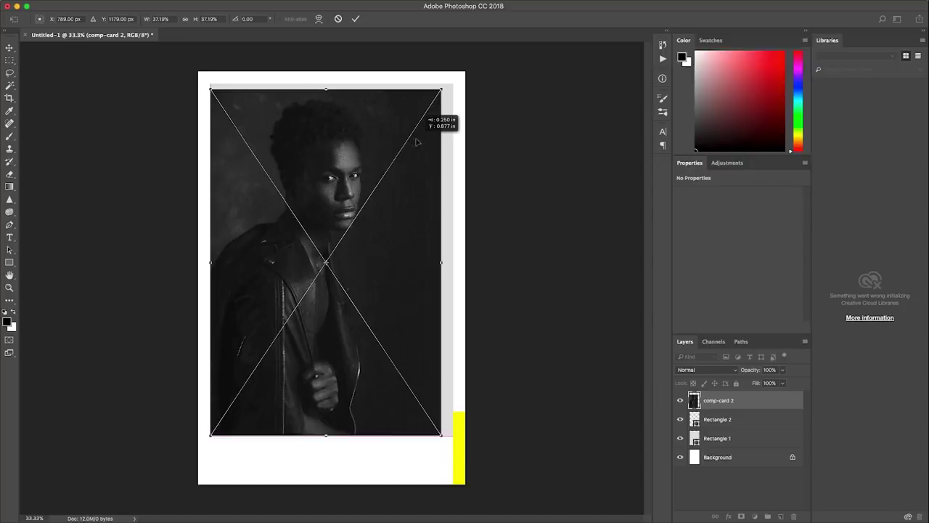
left_click_drag(418, 142, 420, 142)
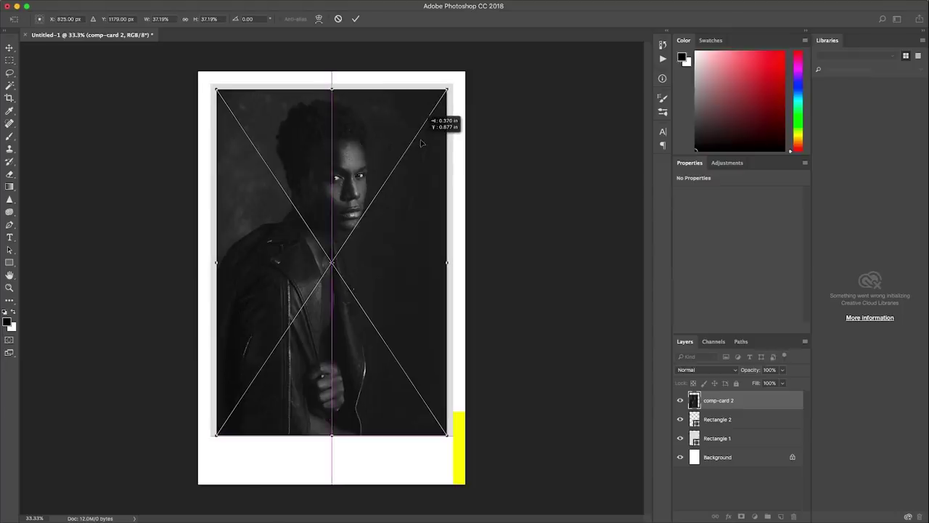
left_click_drag(420, 143, 421, 144)
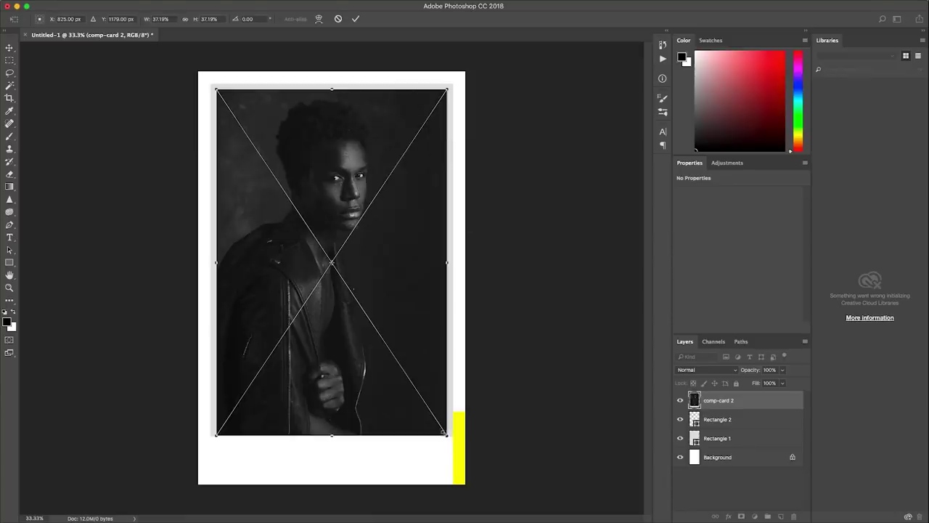
mouse_move(446, 434)
left_mouse_down()
mouse_move(440, 429)
mouse_move(445, 433)
left_mouse_up()
left_click_drag(405, 356, 406, 356)
left_click(354, 19)
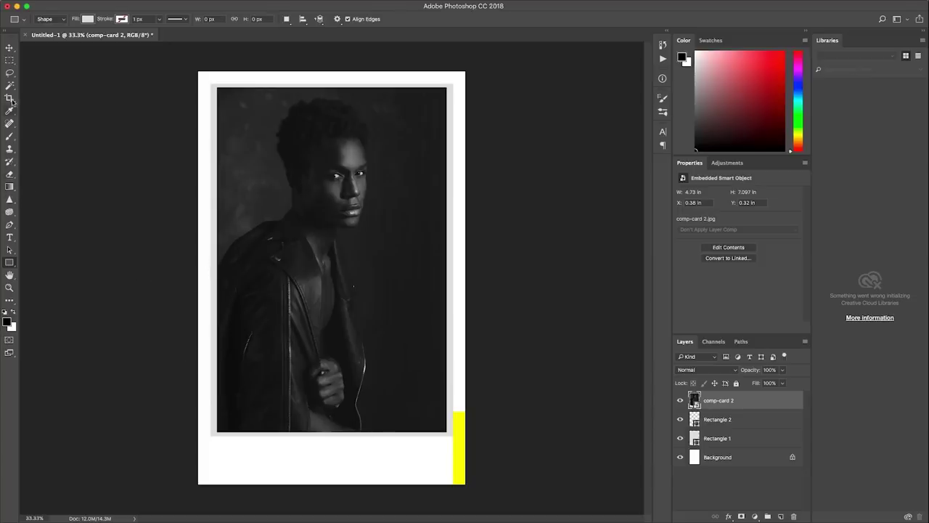
Rasterize the comp-card 2 smart object layer
key("super+apostrophe")
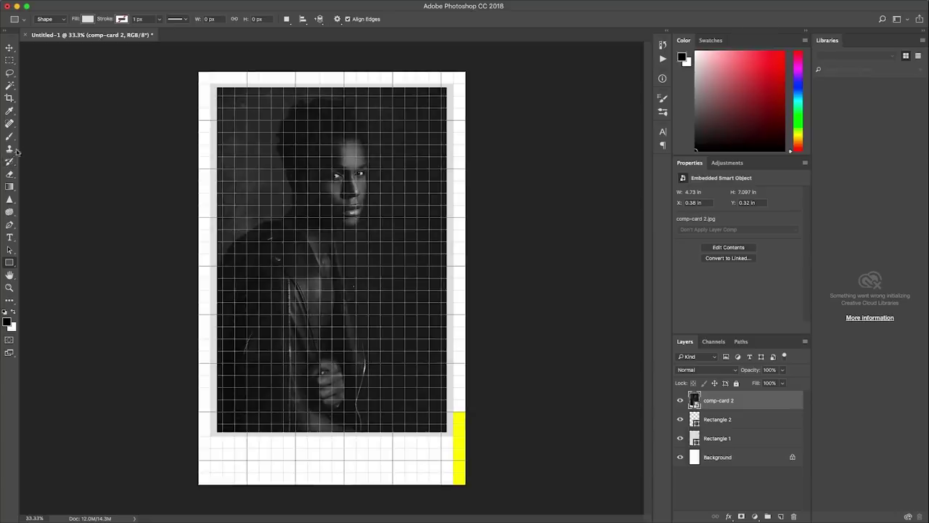
left_click(11, 62)
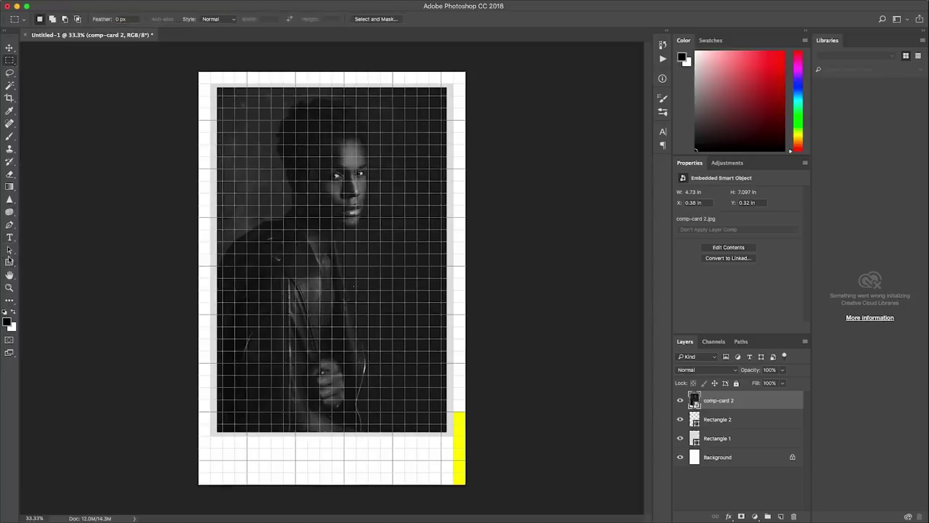
left_click(10, 175)
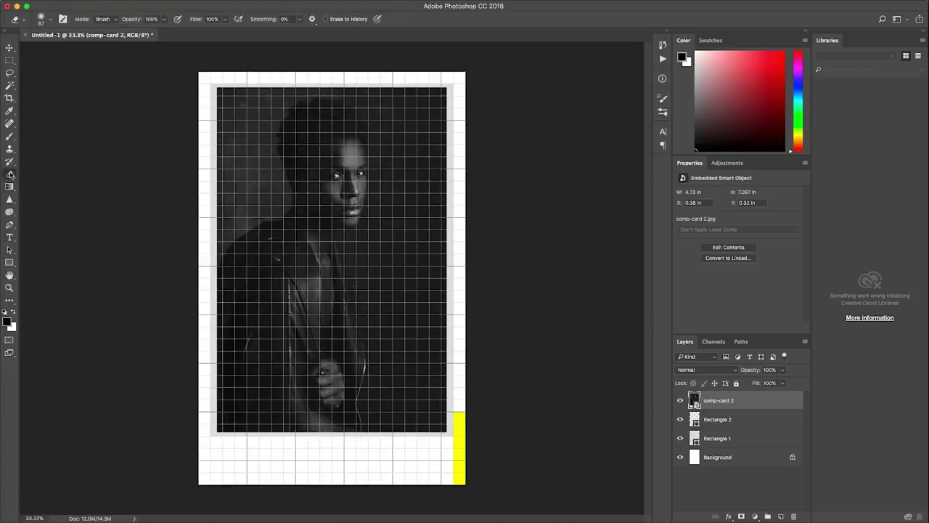
left_click(343, 423)
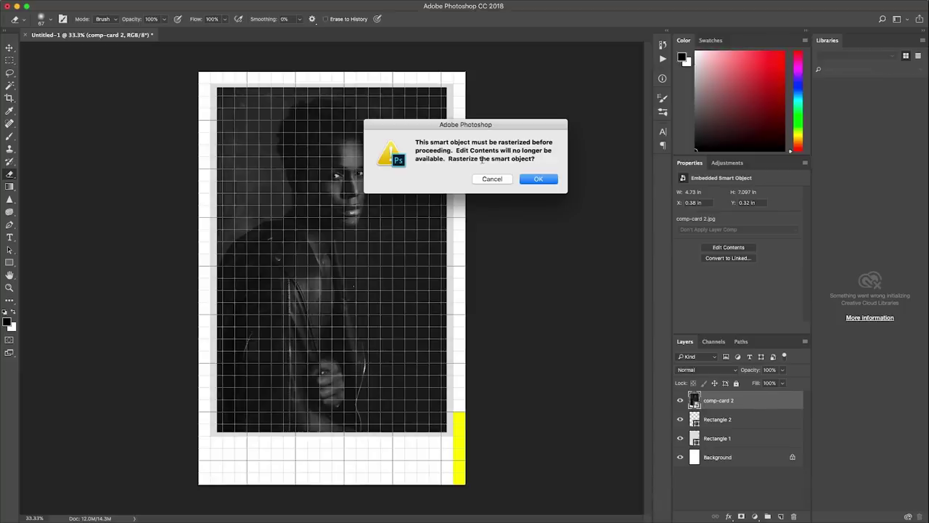
left_click(536, 181)
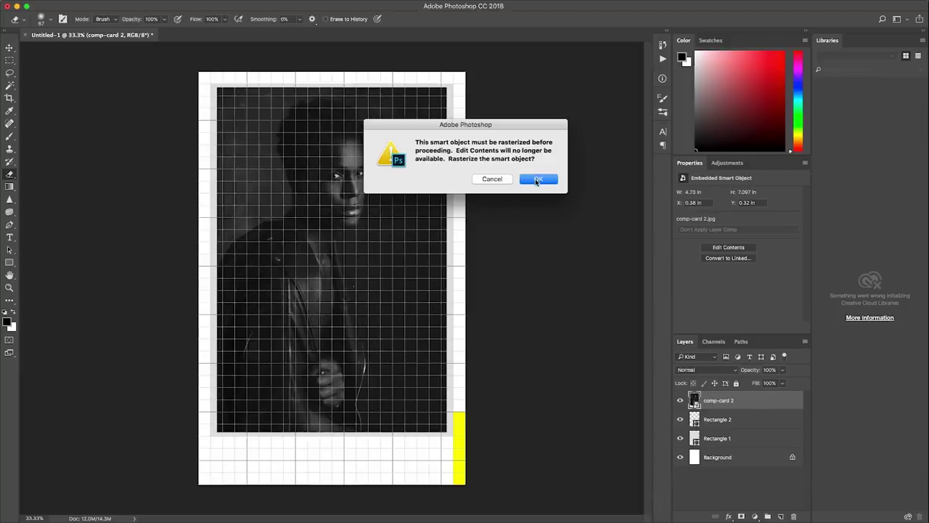
Delete a strip along the bottom of the headshot and clear the selection
left_click(10, 60)
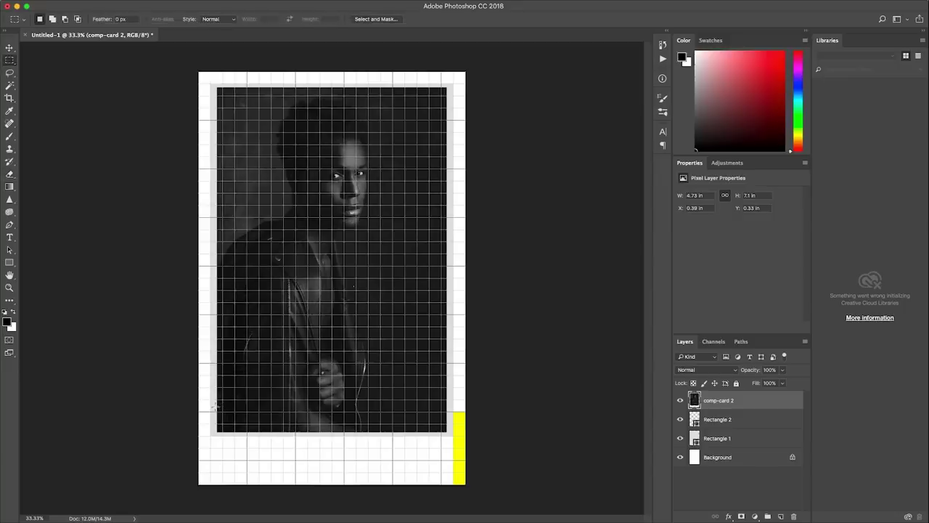
key("super+apostrophe")
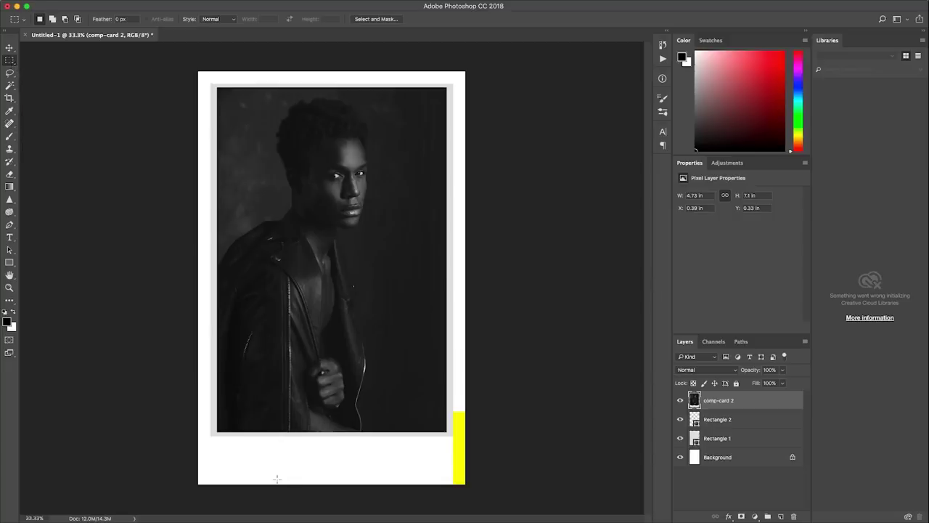
left_click_drag(216, 408, 451, 448)
key("Delete")
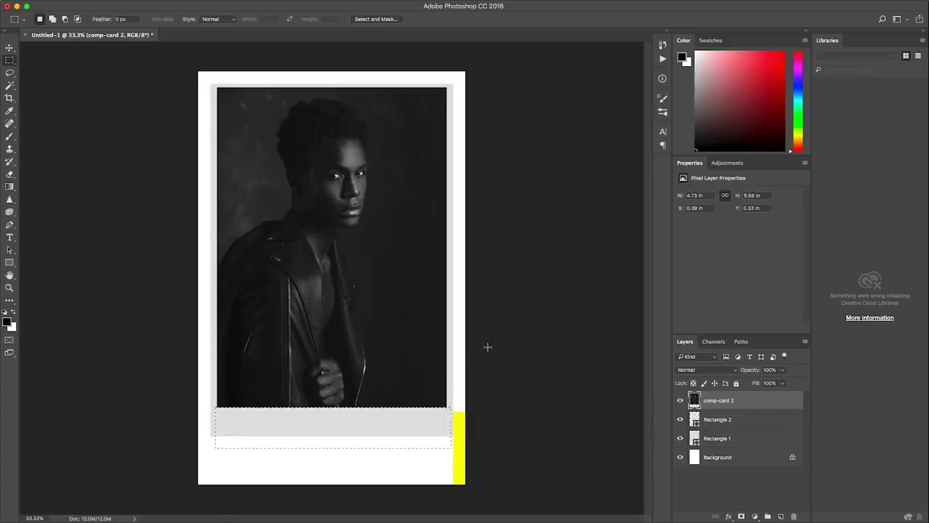
key("super+d")
Nudge the headshot down to 0.39 in, 0.48 in within the grey frame
left_click(10, 49)
key("Down")
key("Down")
key("Down")
key("Down")
key("Down")
key("Down")
key("Down")
key("Down")
key("Down")
key("Down")
key("Down")
key("Down")
key("Down")
key("Down")
key("Down")
key("Down")
key("Down")
key("Down")
key("Down")
key("Down")
key("Down")
key("Down")
key("Down")
key("Down")
key("Down")
key("Down")
key("Down")
key("Down")
key("Down")
key("Down")
key("Down")
key("Down")
key("Down")
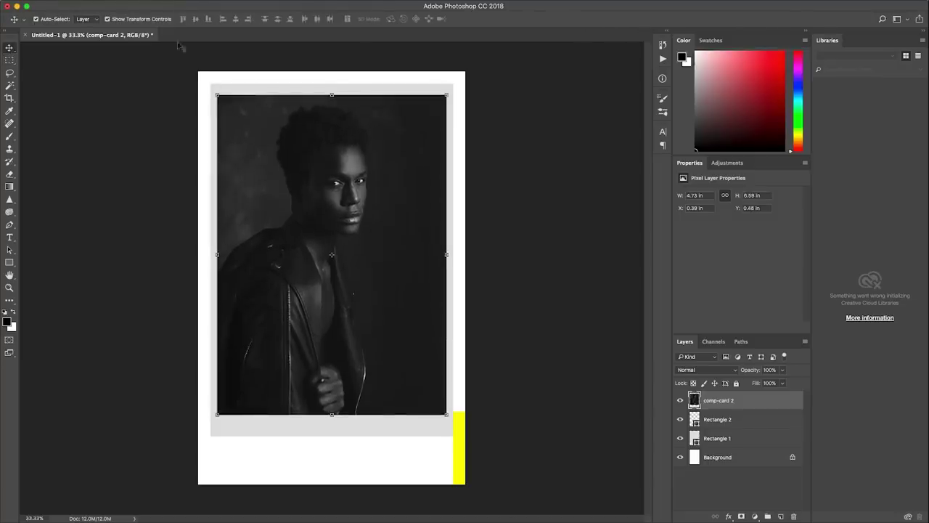
left_click(634, 217)
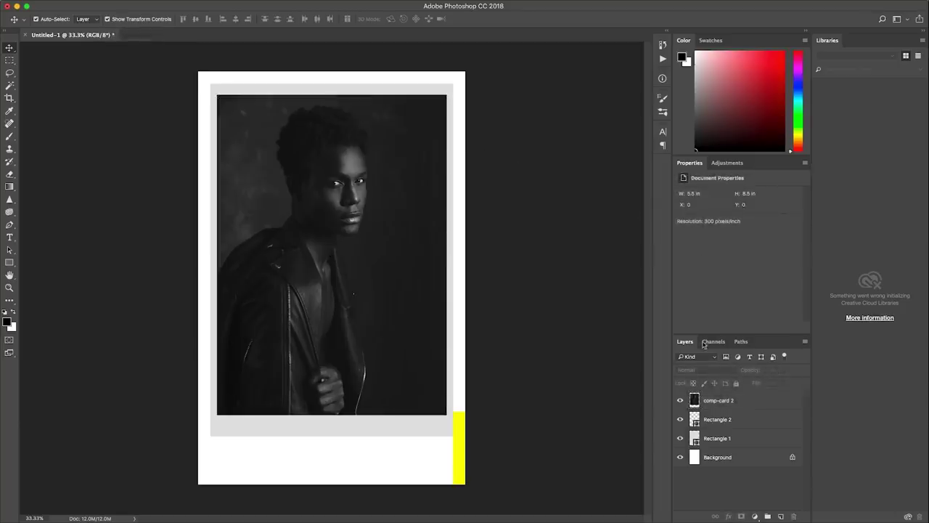
left_click(738, 400)
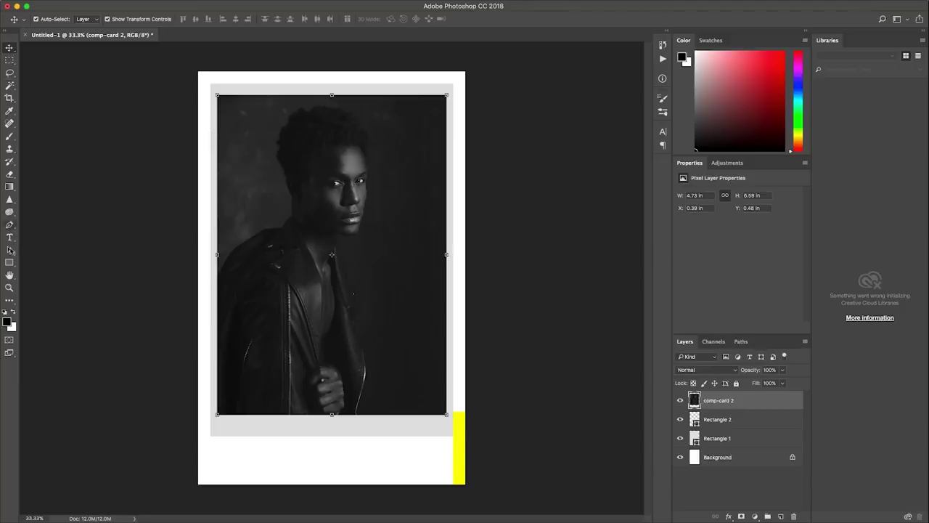
left_click(9, 262)
Draw a small yellow rectangle over the photo's top-left corner
key("super+apostrophe")
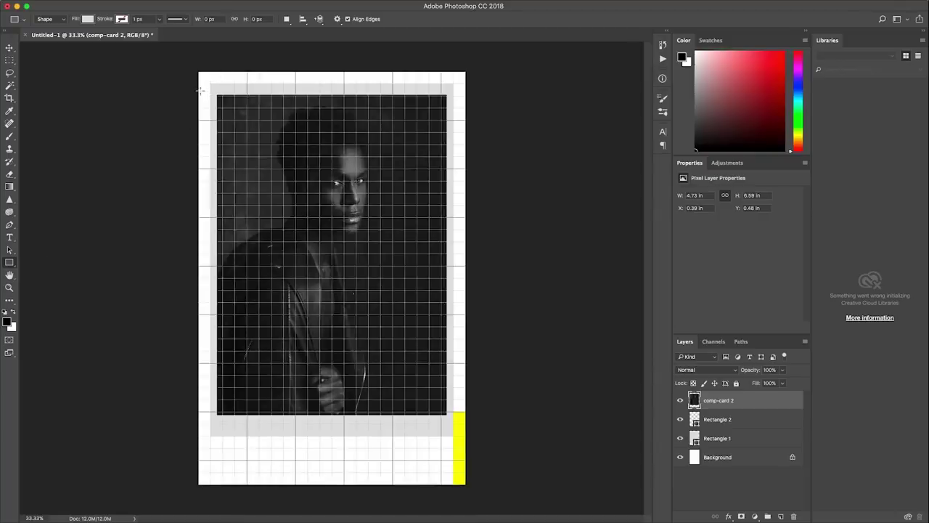
left_click_drag(198, 92, 253, 106)
left_click(87, 19)
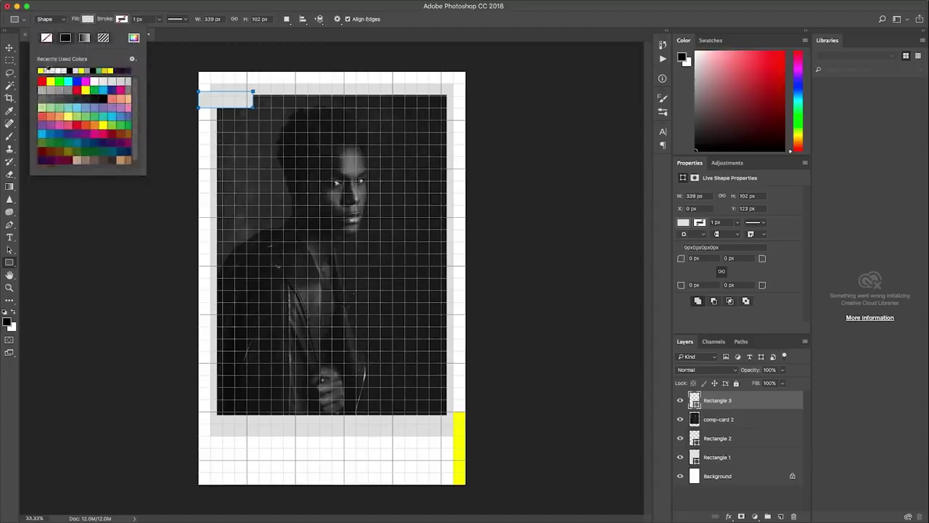
left_click(52, 80)
left_click(397, 55)
key("super+apostrophe")
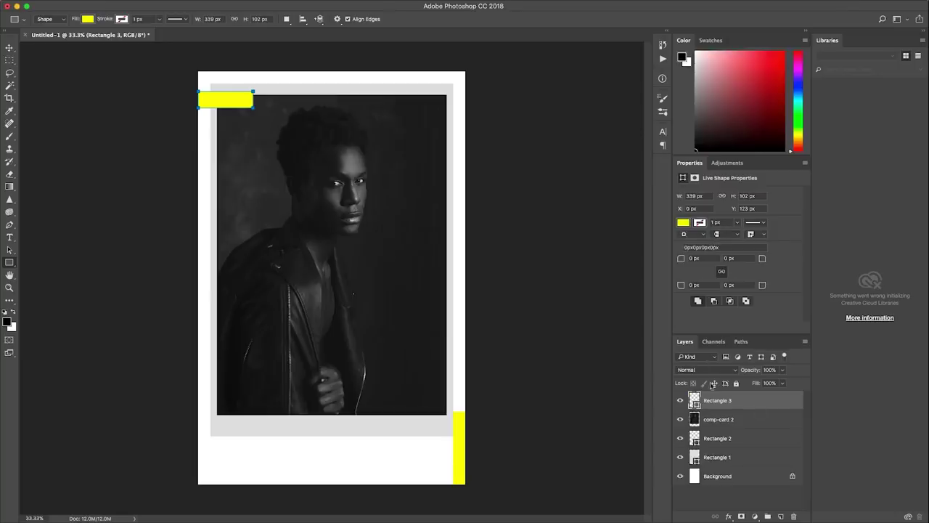
Set the yellow bar's layer blend mode to Overlay
left_click(712, 370)
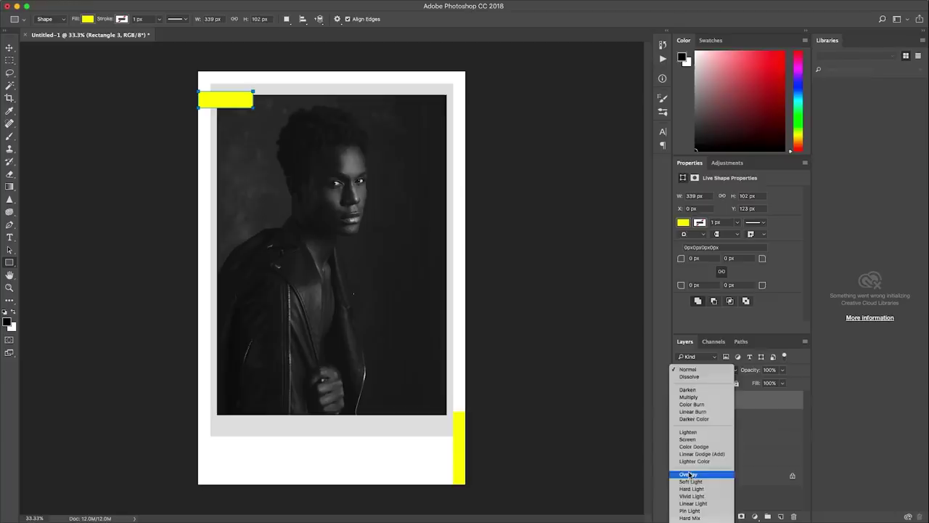
left_click(689, 475)
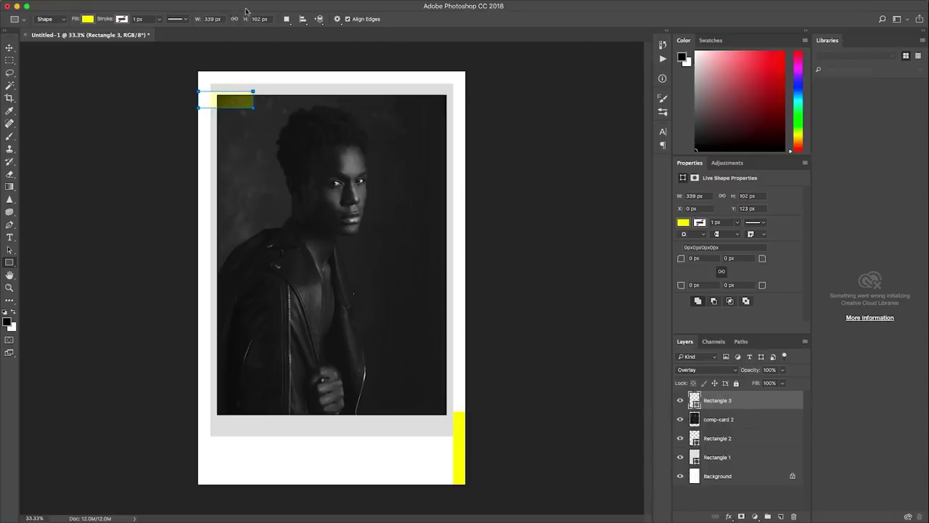
key("alt+bracketleft")
key("alt+bracketleft")
key("alt+bracketleft")
key("m")
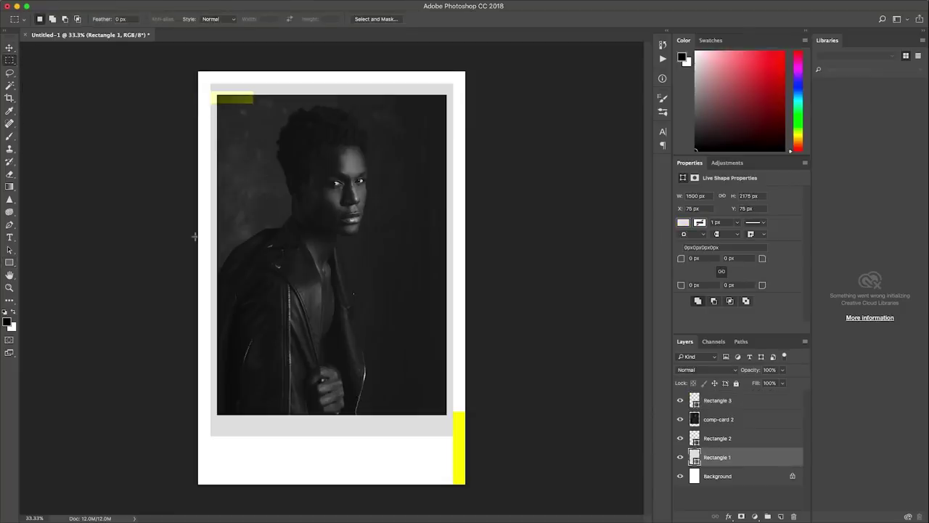
Start a text box below the photo using the Caviar Dreams font
left_click(10, 237)
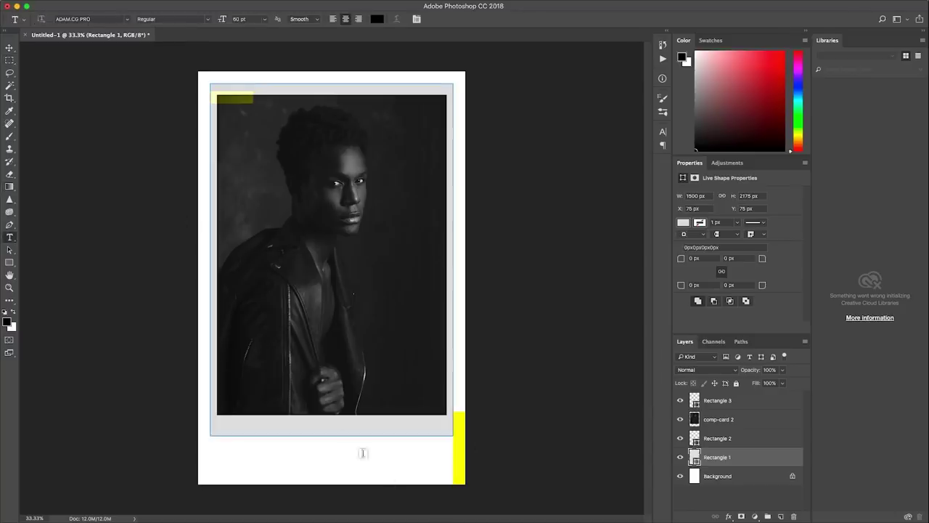
left_click(288, 451)
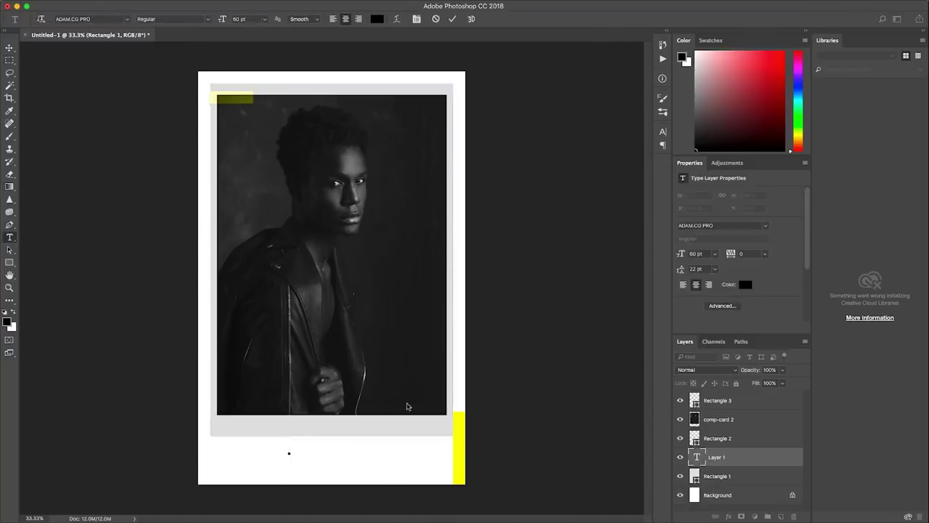
type("F")
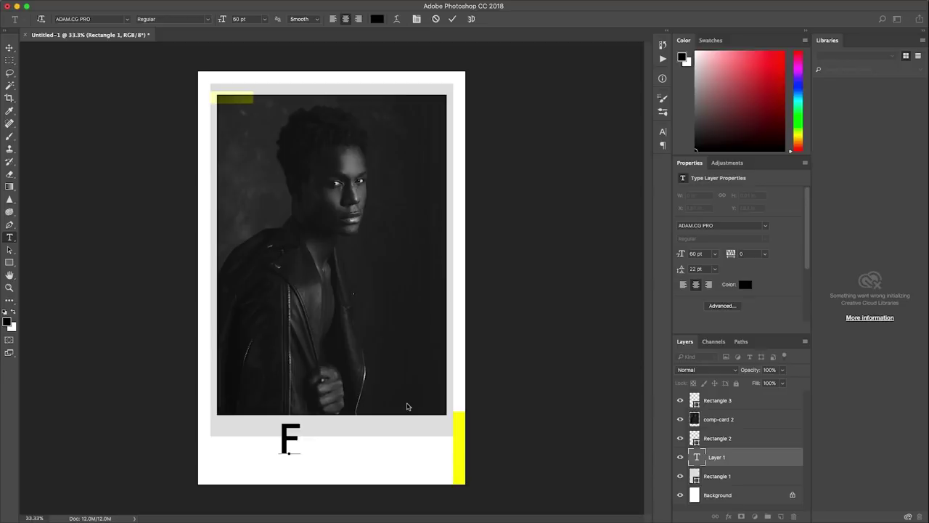
key("BackSpace")
left_click(129, 20)
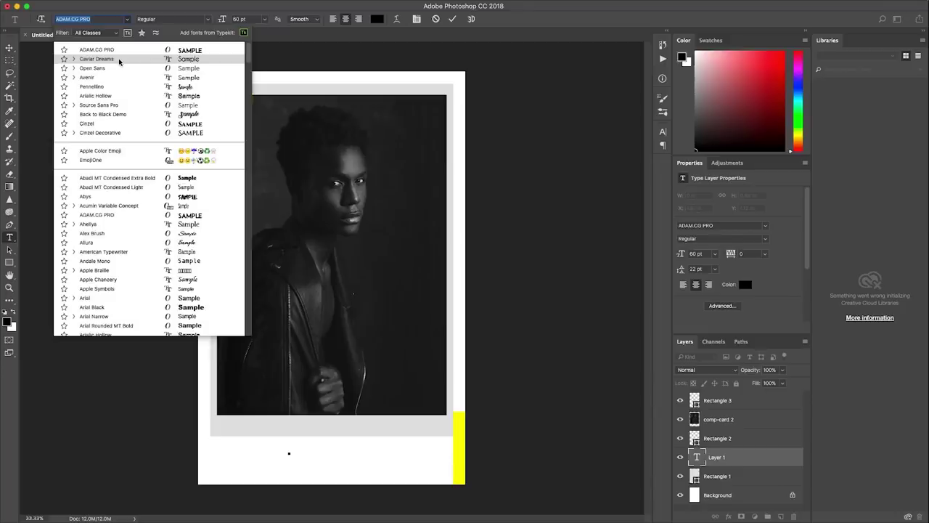
left_click(119, 61)
Type 'Francis' with 'Polo' on a second line, then highlight Polo
type("Francis")
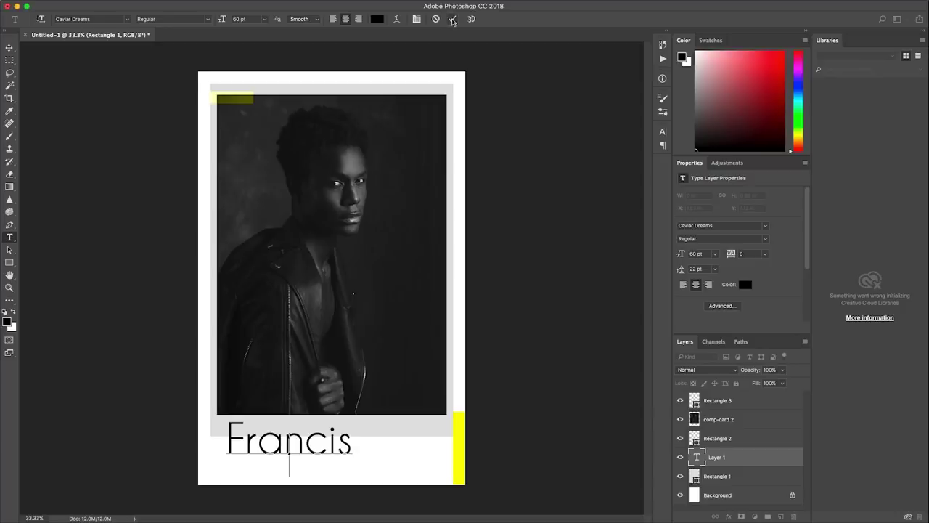
key("Return")
type("Polo")
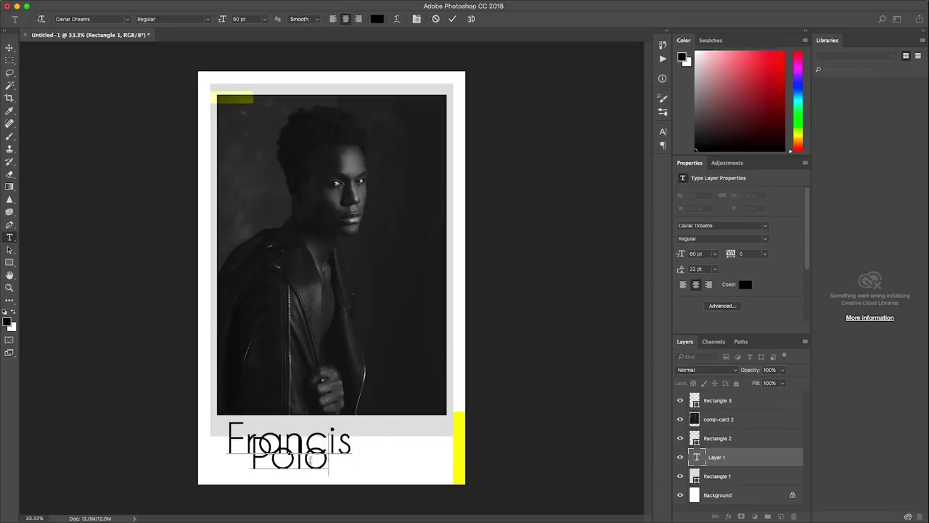
left_click_drag(329, 460, 251, 459)
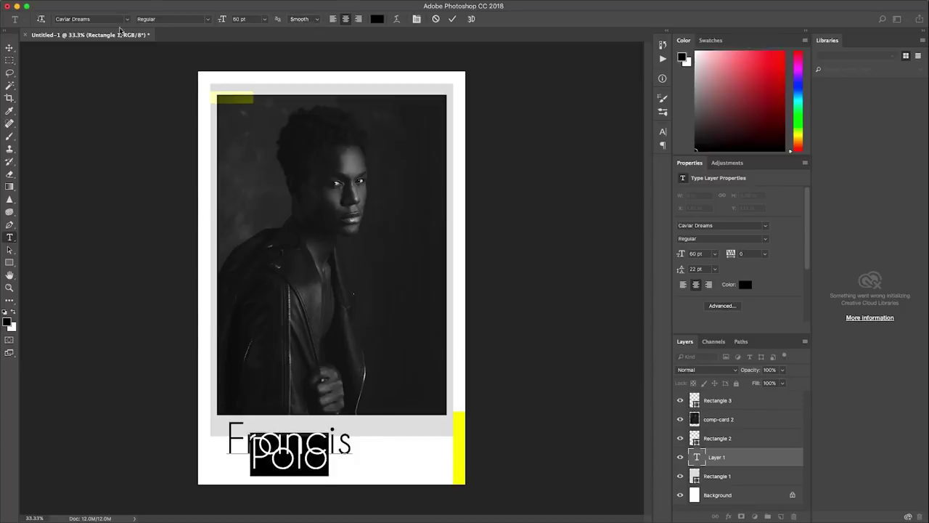
left_click(127, 19)
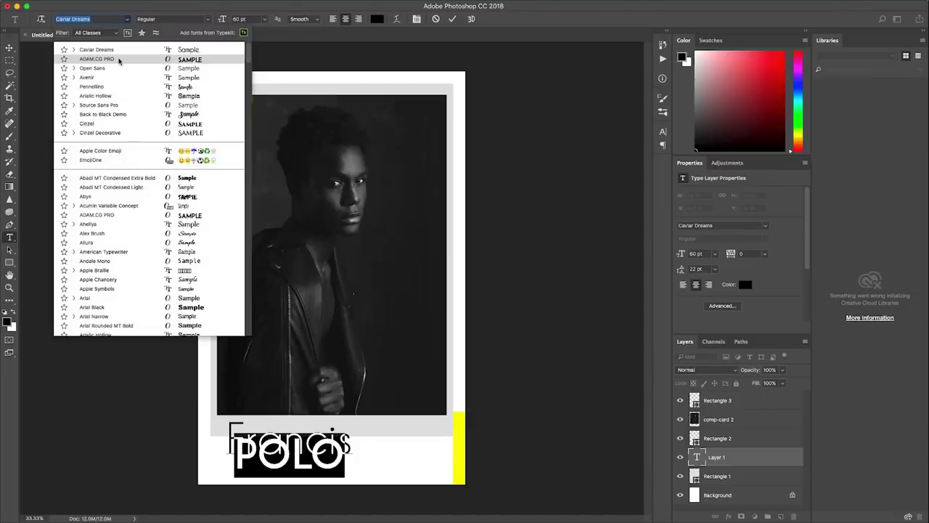
Set POLO to ADAM.CG PRO at 72 pt, then select all the name text
left_click(119, 61)
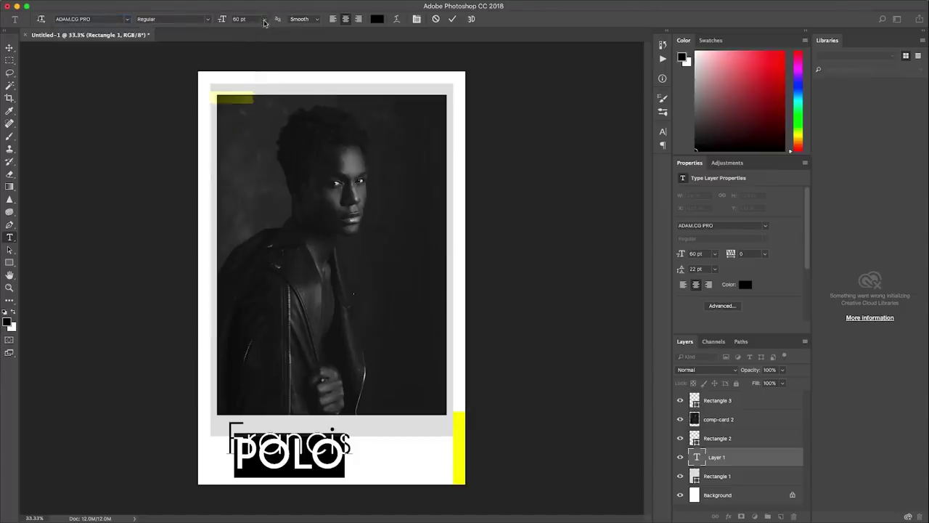
left_click(266, 19)
left_click(248, 142)
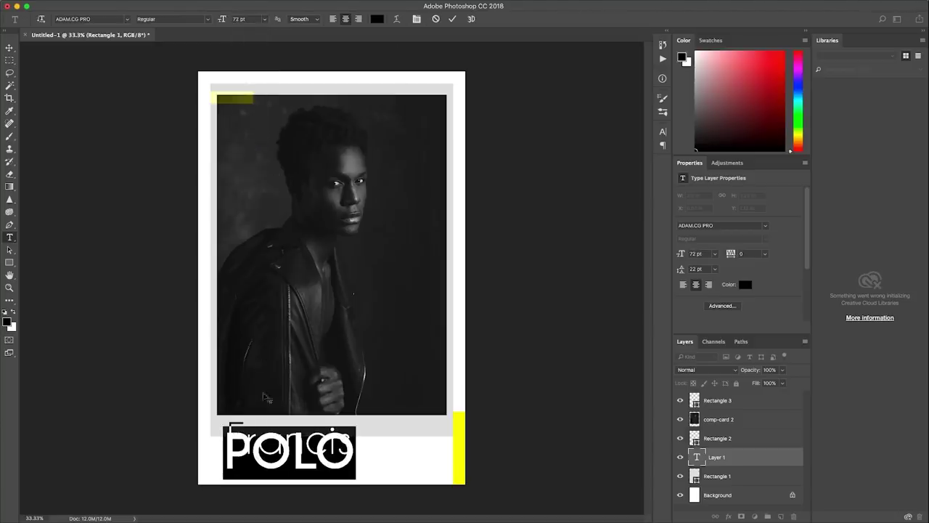
left_click(270, 415)
key("ctrl+a")
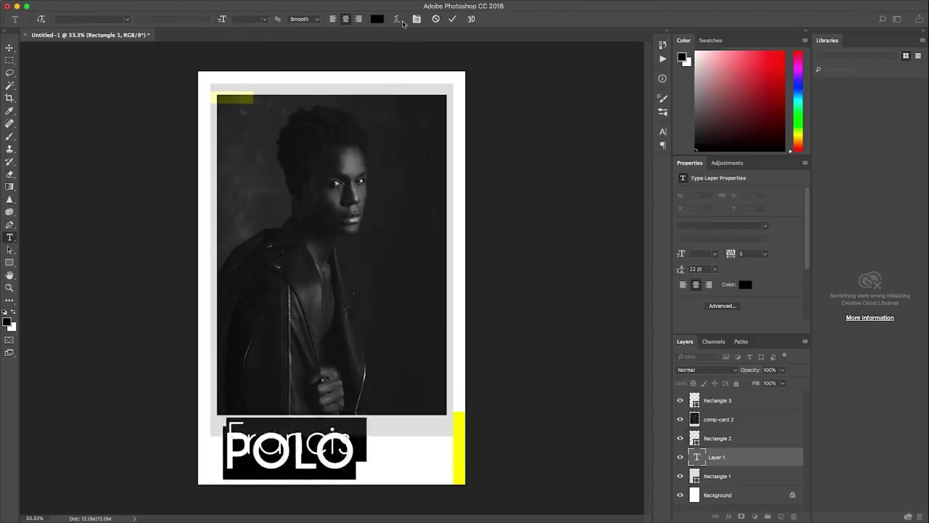
Try Auto, 16, 18, 30, 36 and 48 pt leading on the name text
left_click(417, 19)
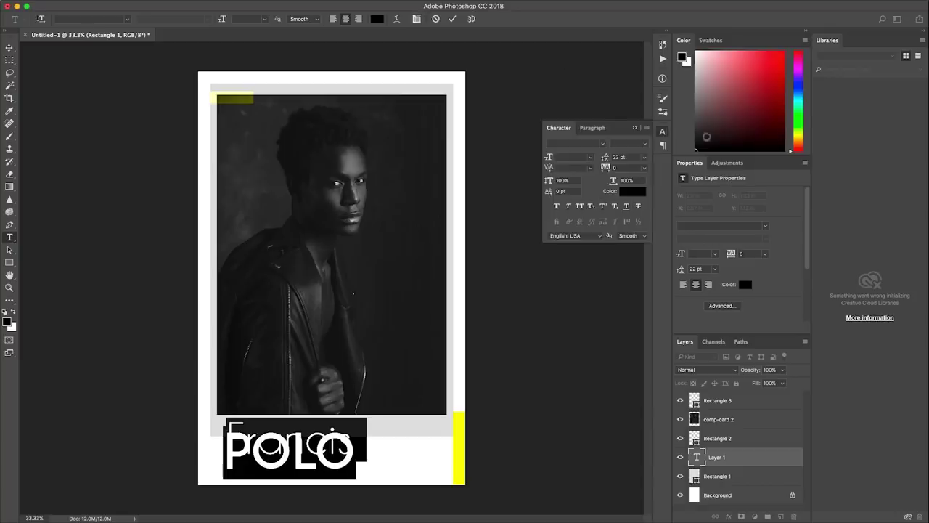
left_click(643, 158)
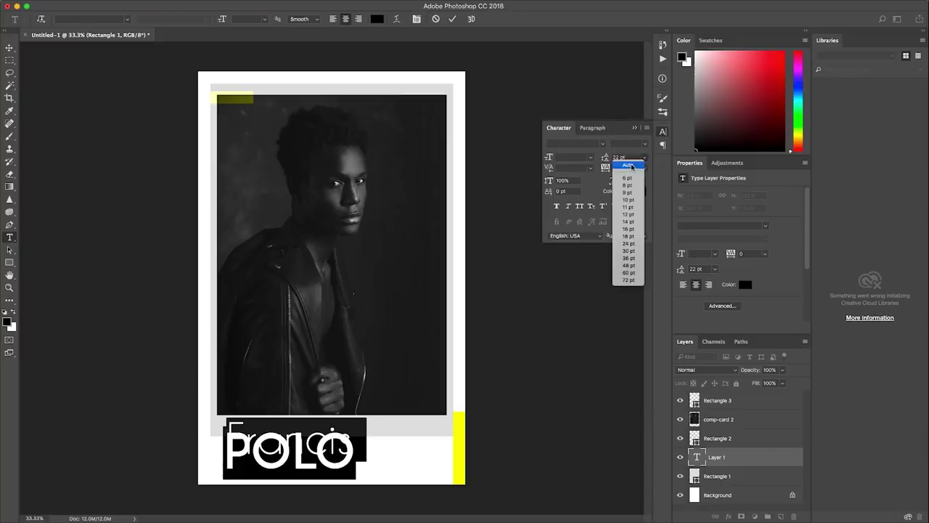
left_click(630, 164)
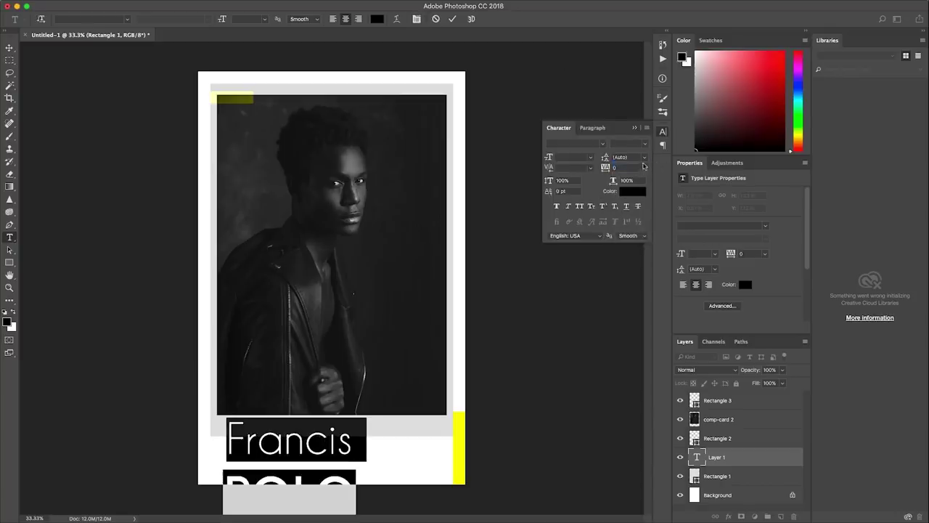
left_click(643, 157)
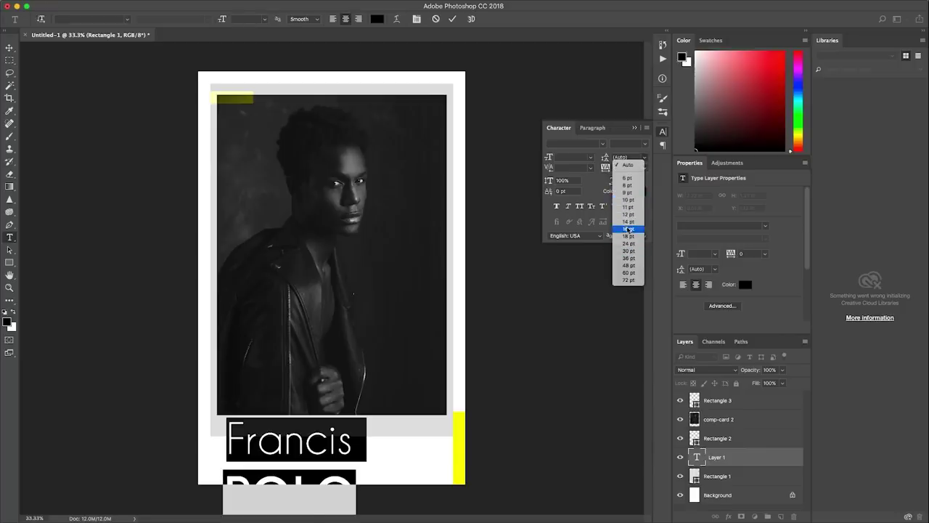
left_click(628, 229)
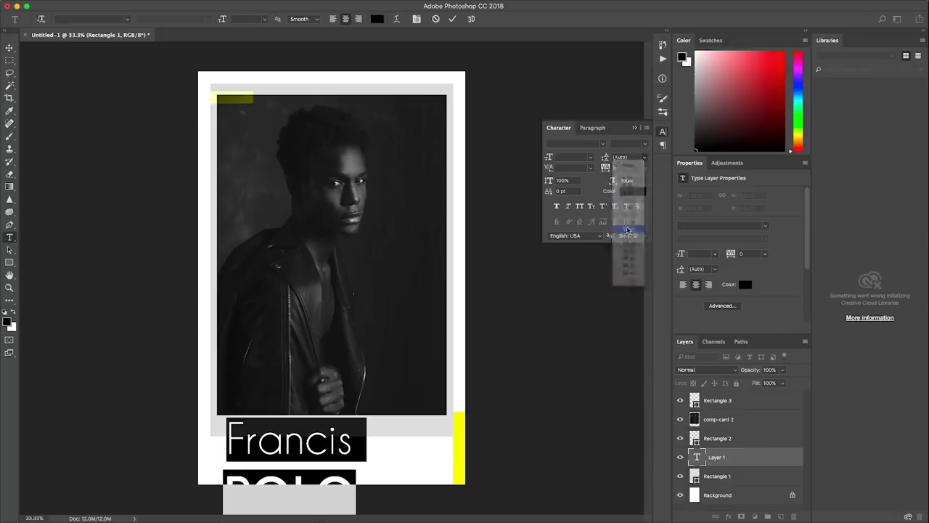
left_click(644, 157)
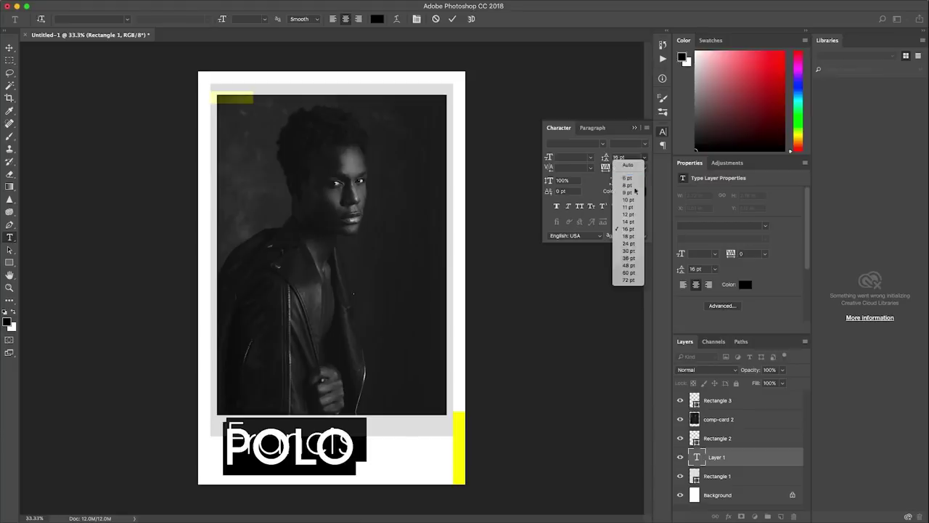
left_click(627, 236)
left_click(646, 157)
left_click(626, 251)
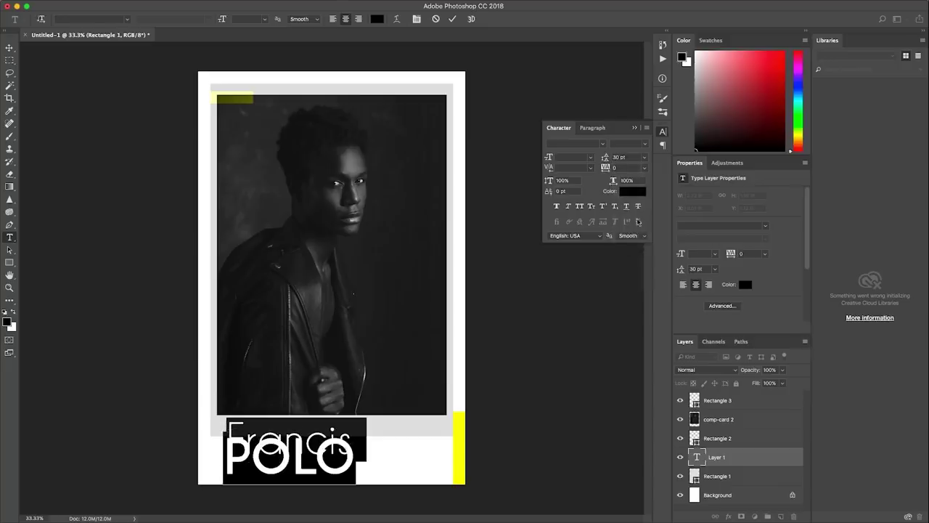
left_click(645, 157)
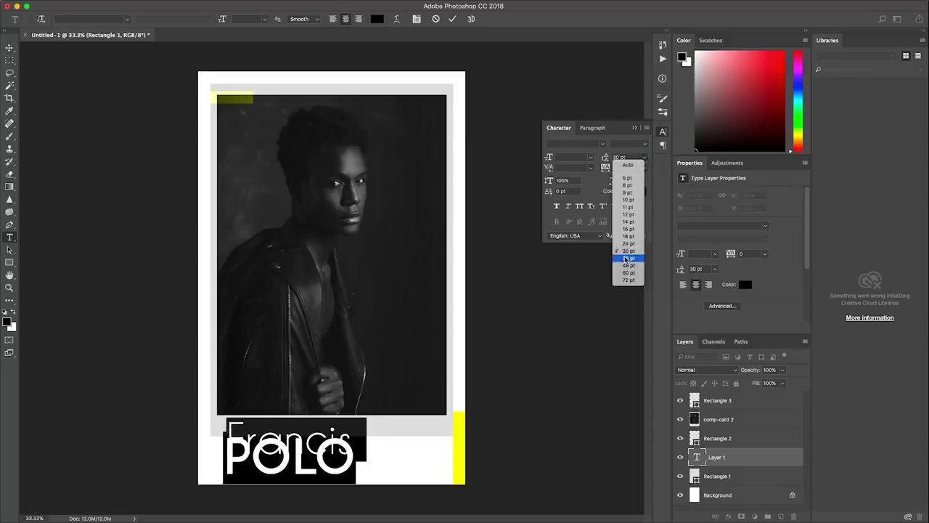
left_click(626, 259)
left_click(645, 157)
left_click(627, 266)
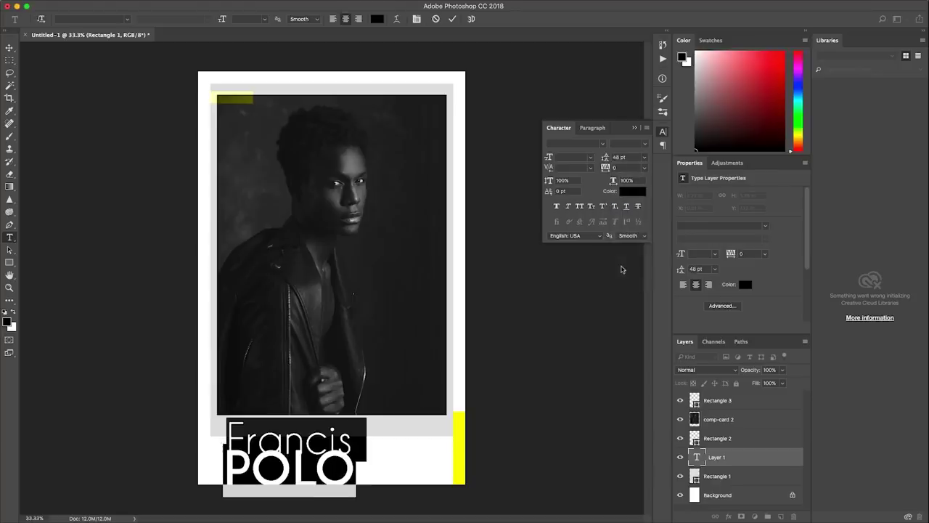
Set a custom 52 pt leading on the name
left_click(645, 156)
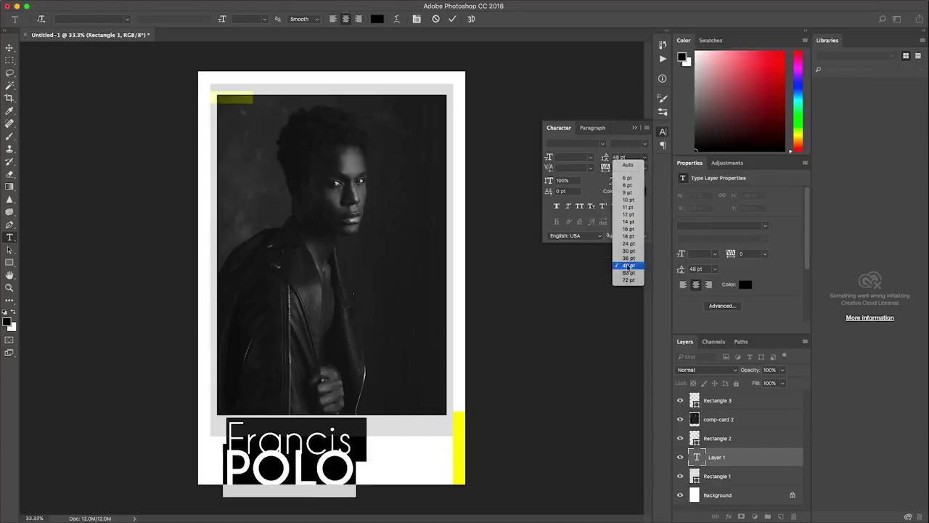
left_click(618, 158)
type("52")
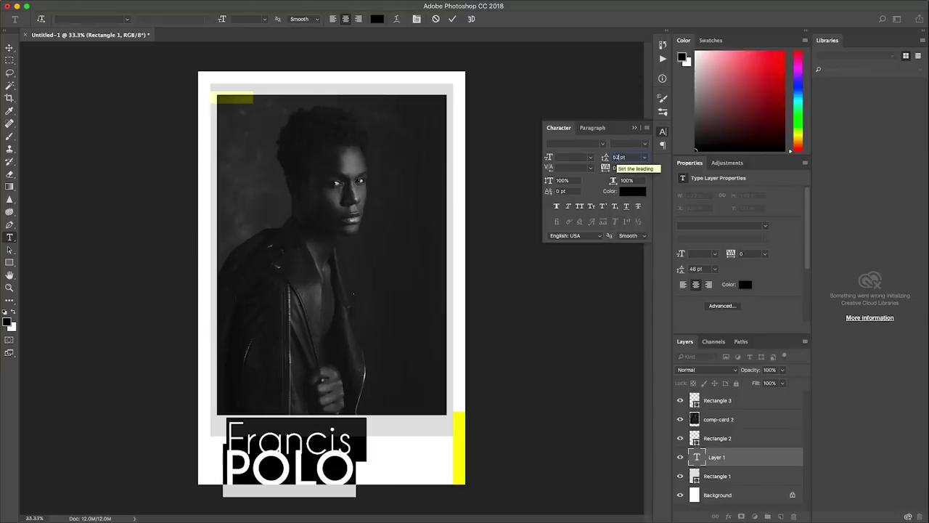
key("Return")
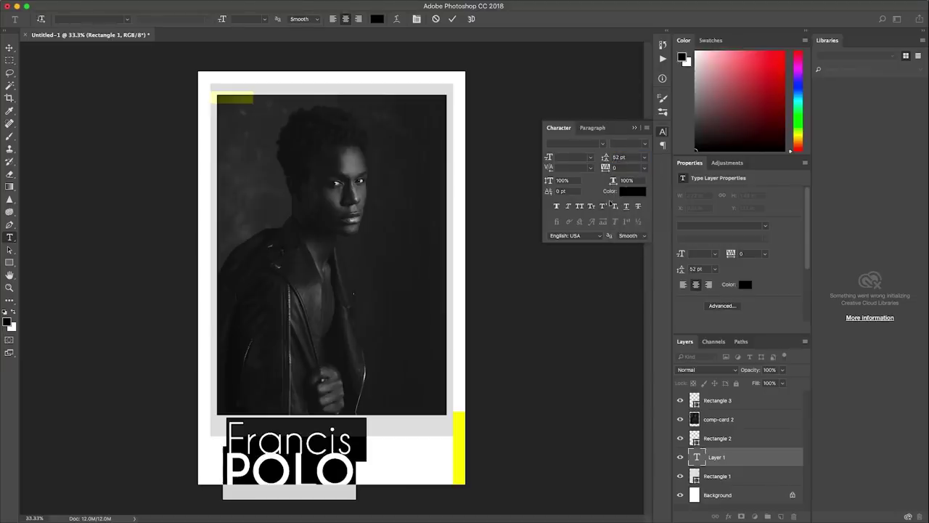
Drag the Francis Polo text layer right so it is centred below the photo
left_click(9, 47)
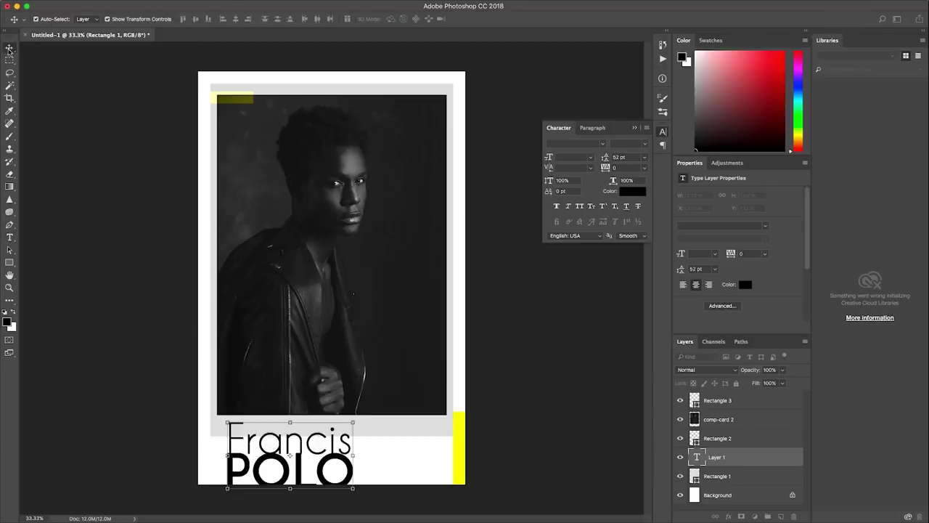
left_click_drag(317, 439, 355, 436)
left_click(9, 237)
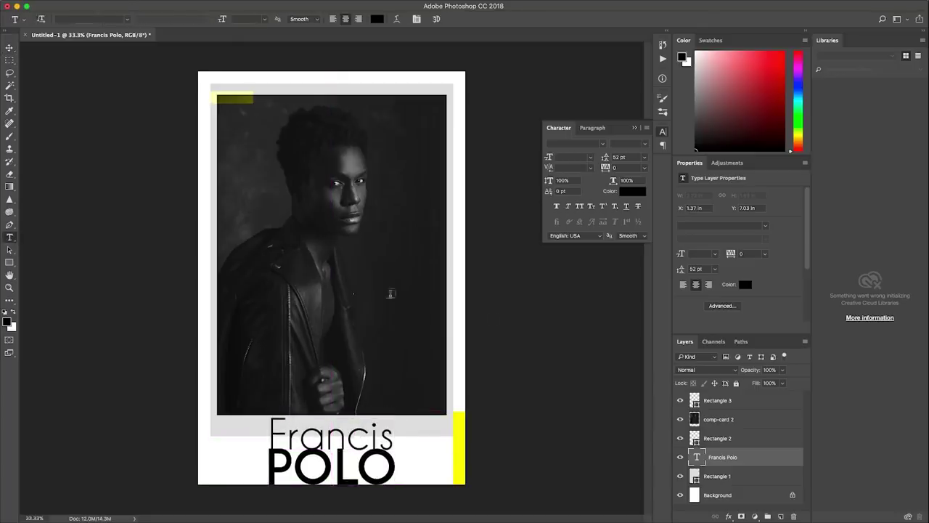
Make the word Francis 48 pt and the word POLO 60 pt
double_click(355, 472)
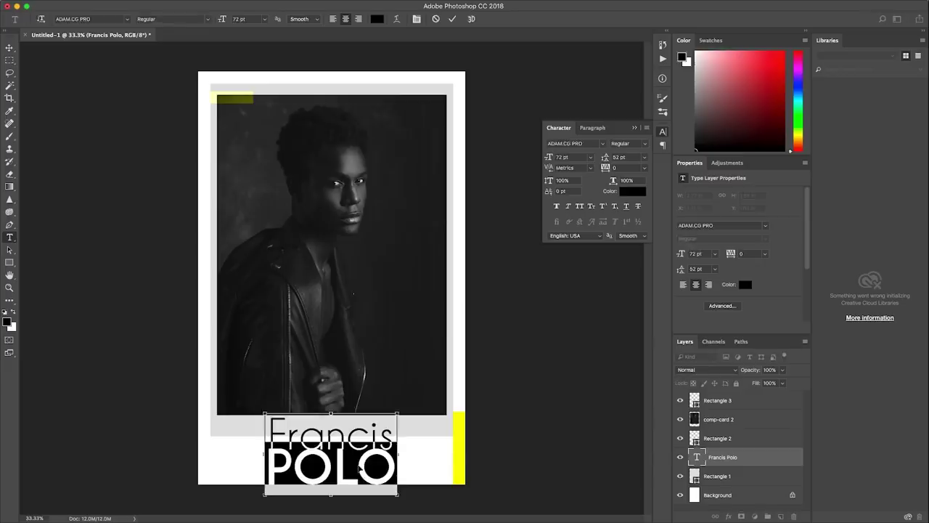
key("super+a")
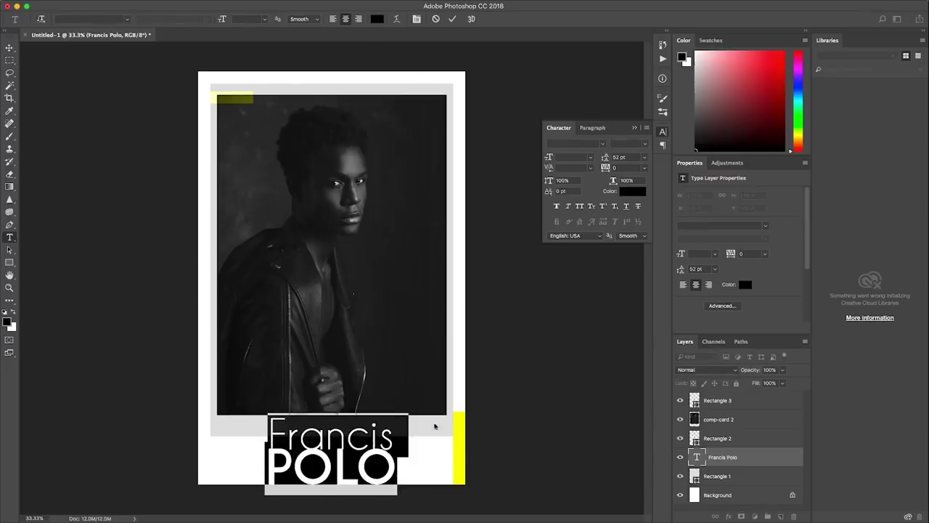
left_click(373, 431)
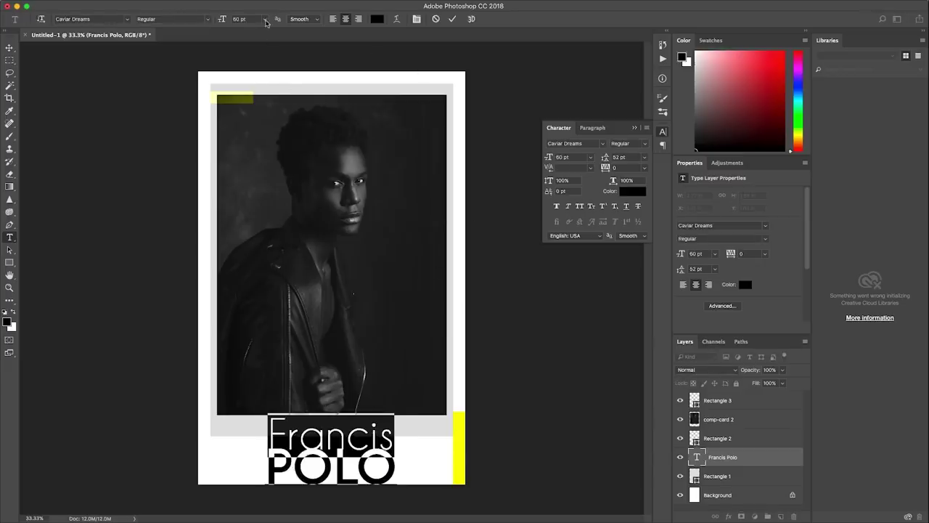
left_click(264, 19)
left_click(249, 127)
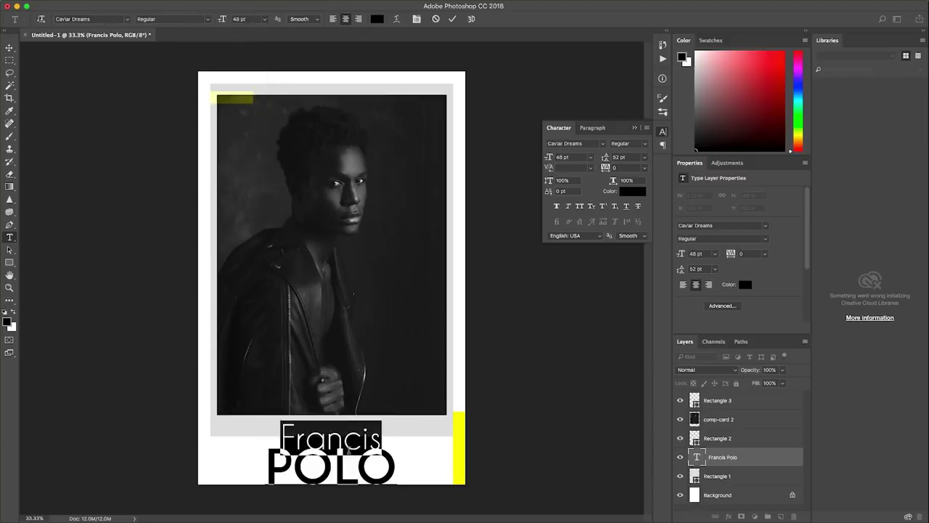
double_click(349, 464)
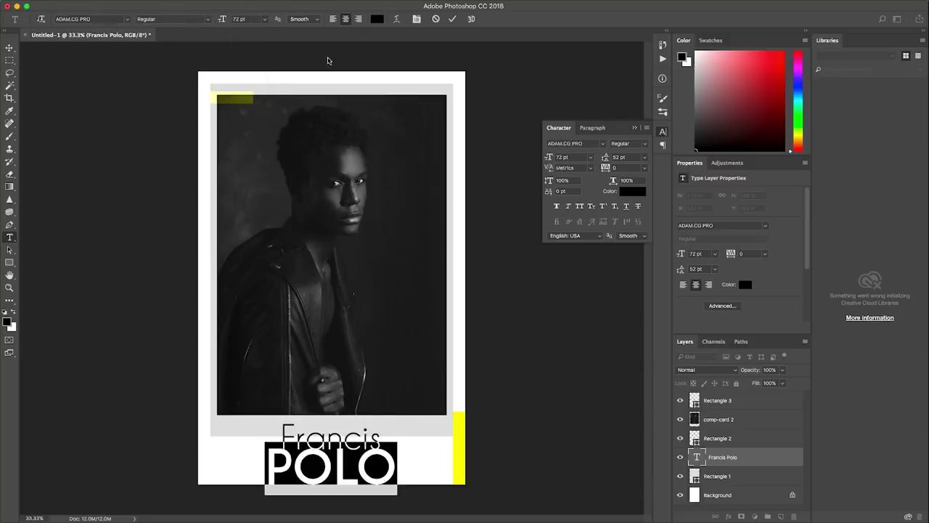
left_click(264, 18)
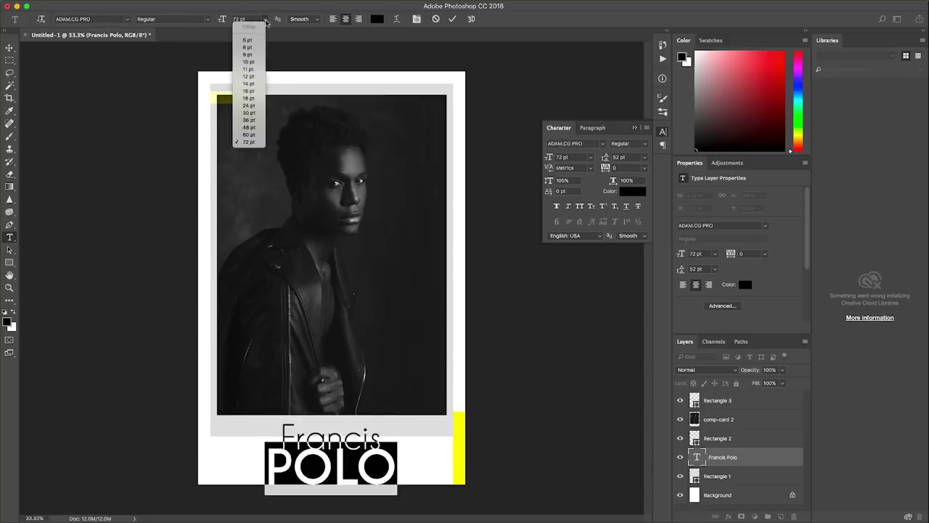
left_click(249, 137)
Set the leading for both name lines to 44 pt
key("super+a")
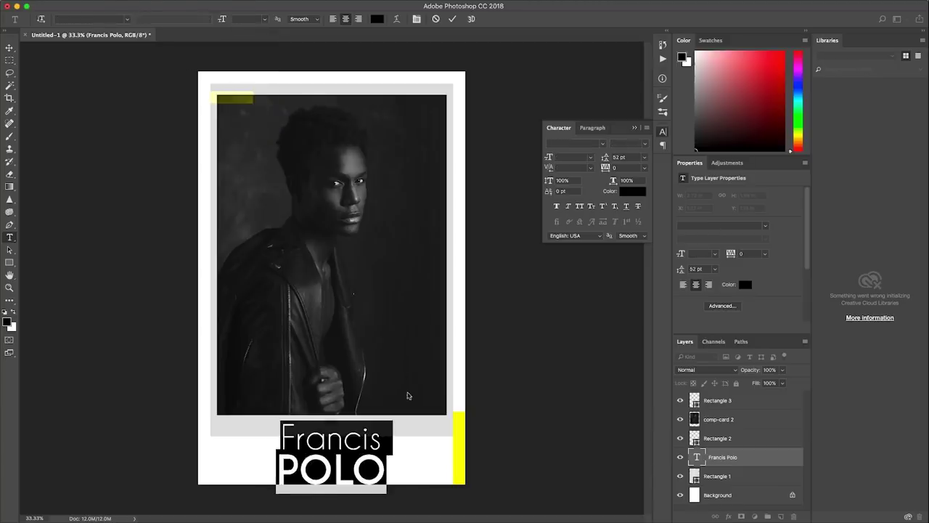
left_click(644, 157)
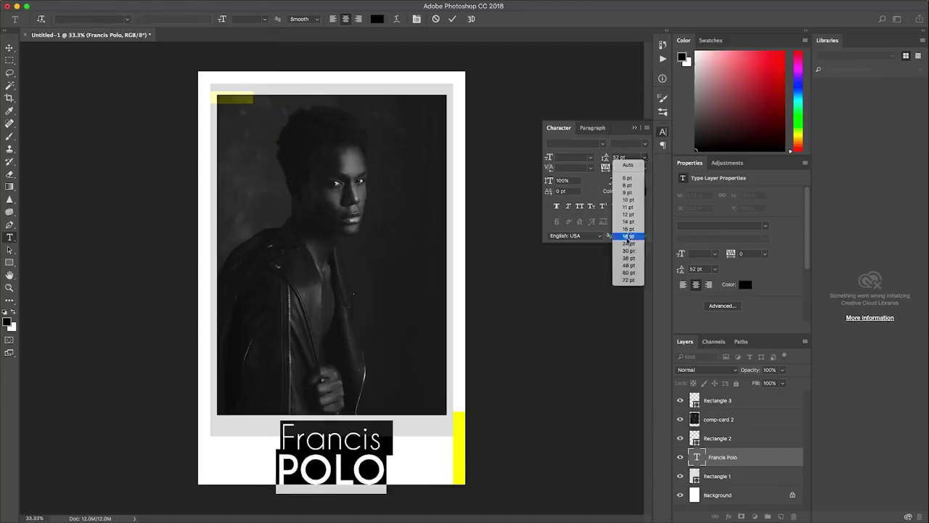
left_click(627, 266)
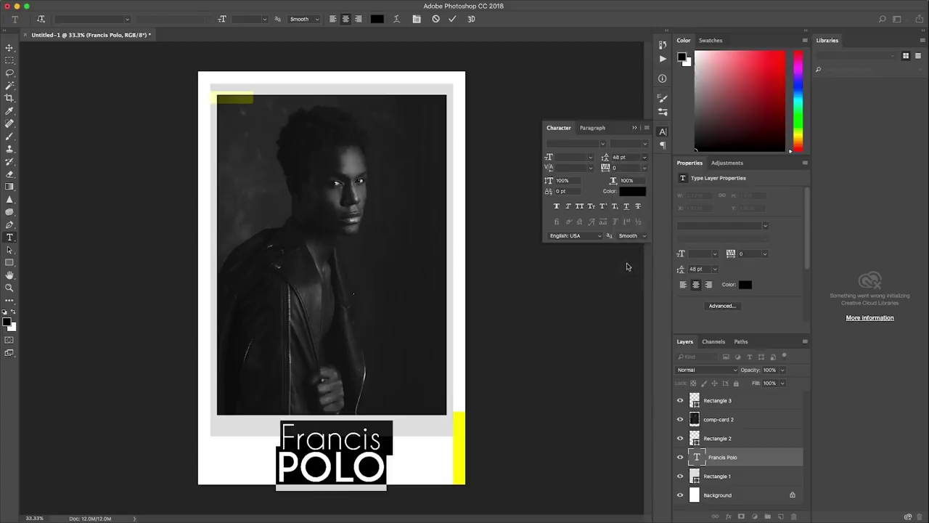
left_click(644, 160)
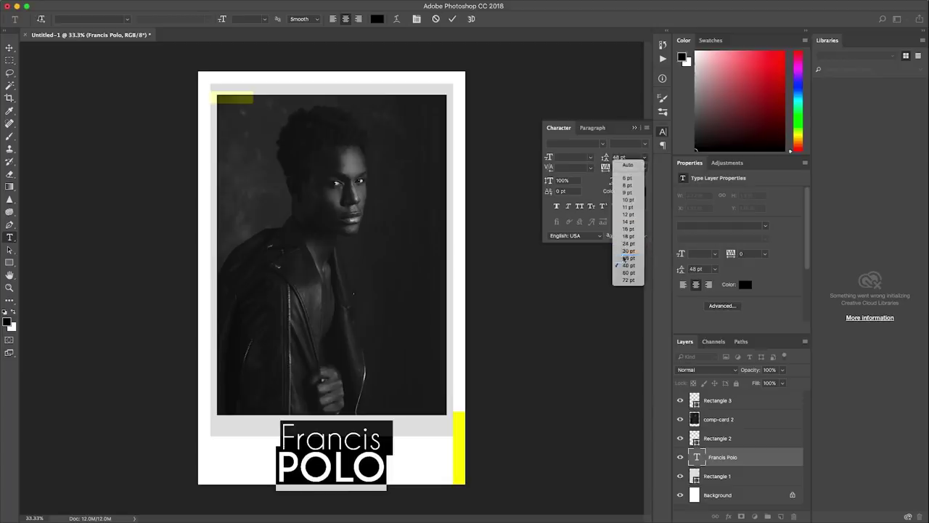
left_click(628, 258)
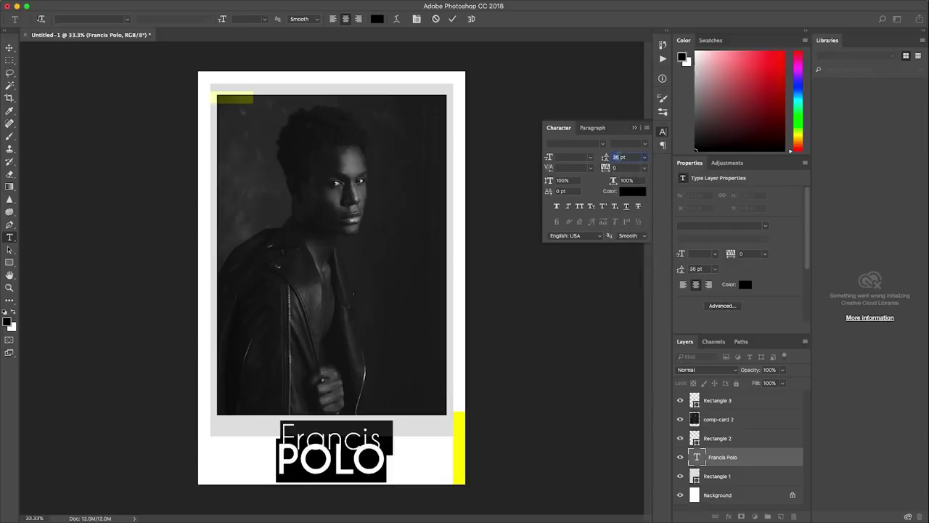
type("44")
key("Return")
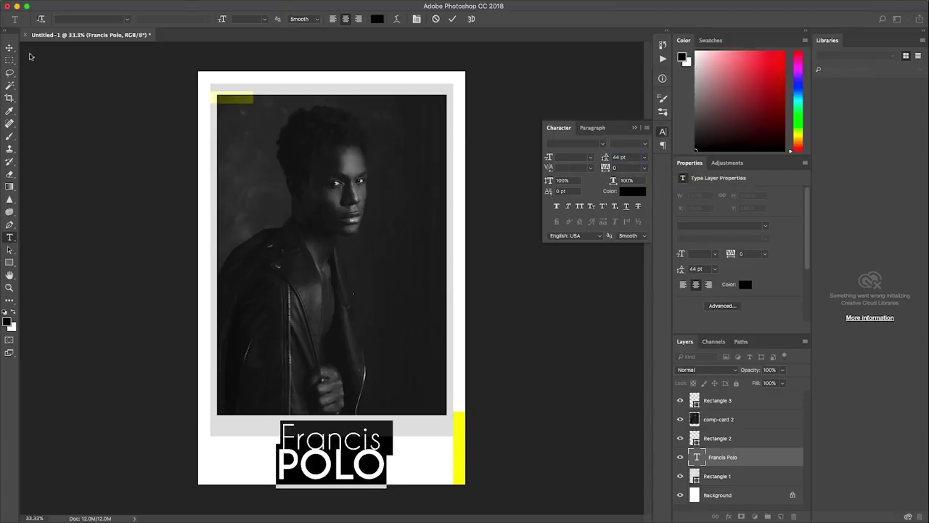
Shift the name layer about 23 px left, then deselect it
left_click(10, 48)
mouse_move(343, 450)
left_mouse_down()
mouse_move(333, 450)
mouse_move(343, 445)
left_mouse_up()
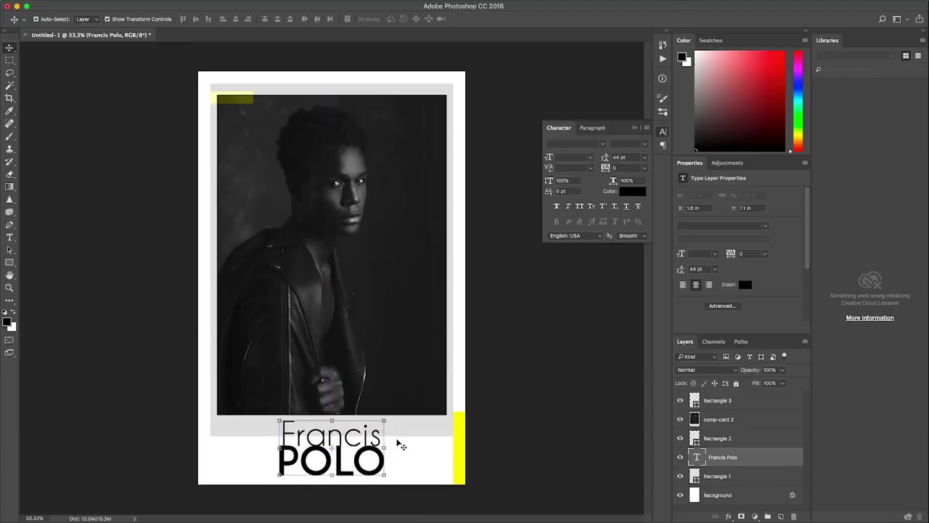
left_click(9, 237)
left_click(280, 456)
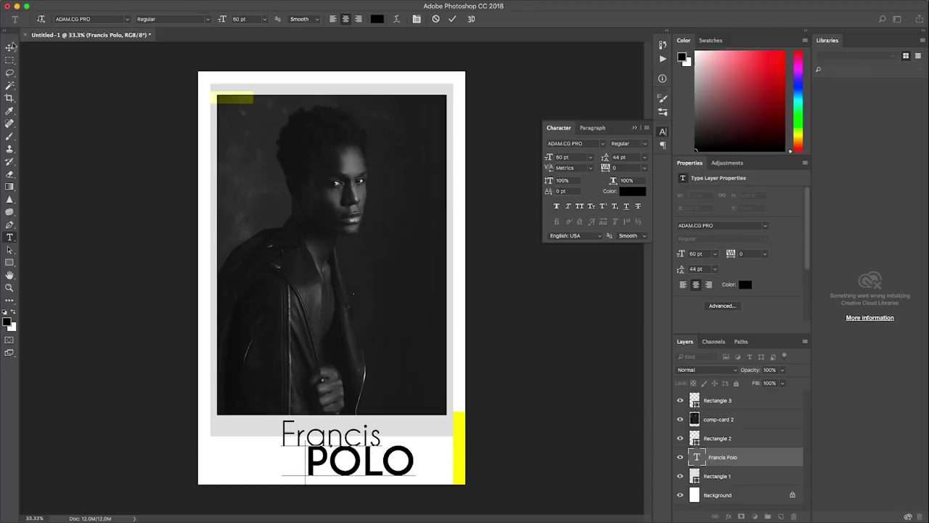
left_click(9, 48)
left_click_drag(356, 470, 342, 469)
left_click(551, 438)
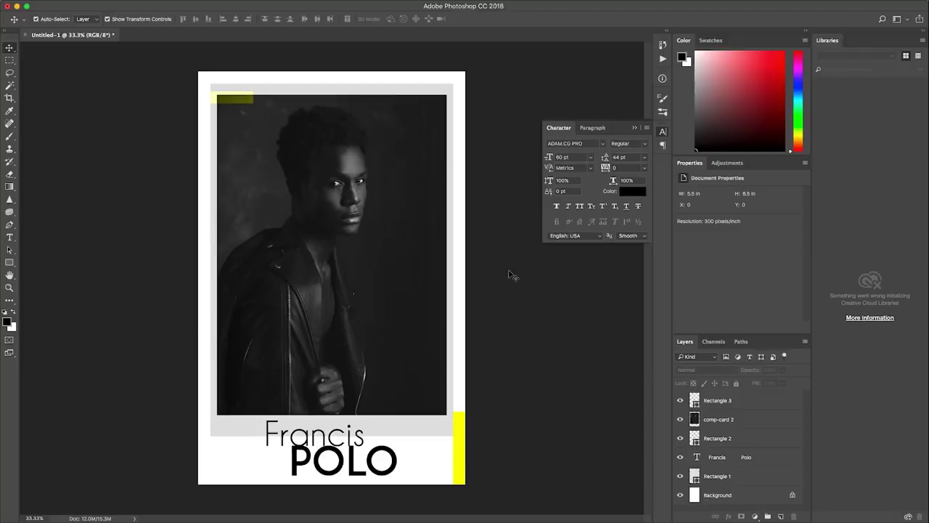
left_click(512, 274)
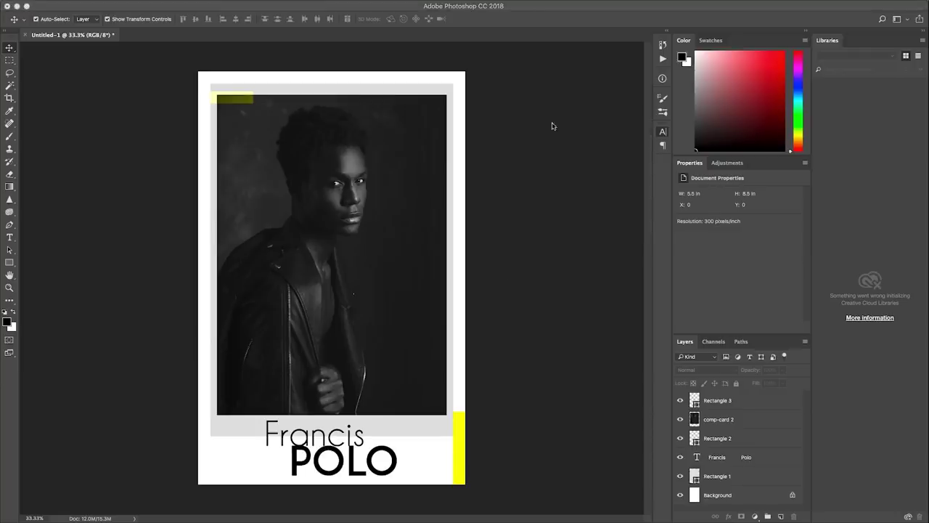
Create a 5.5 × 8.5 in, 300 ppi document with a 000000 black background
left_click(98, 5)
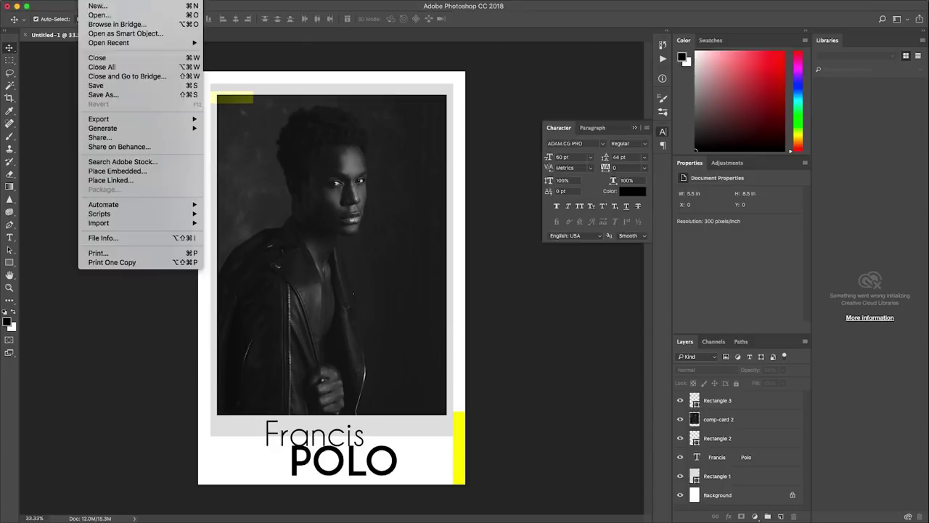
left_click(98, 5)
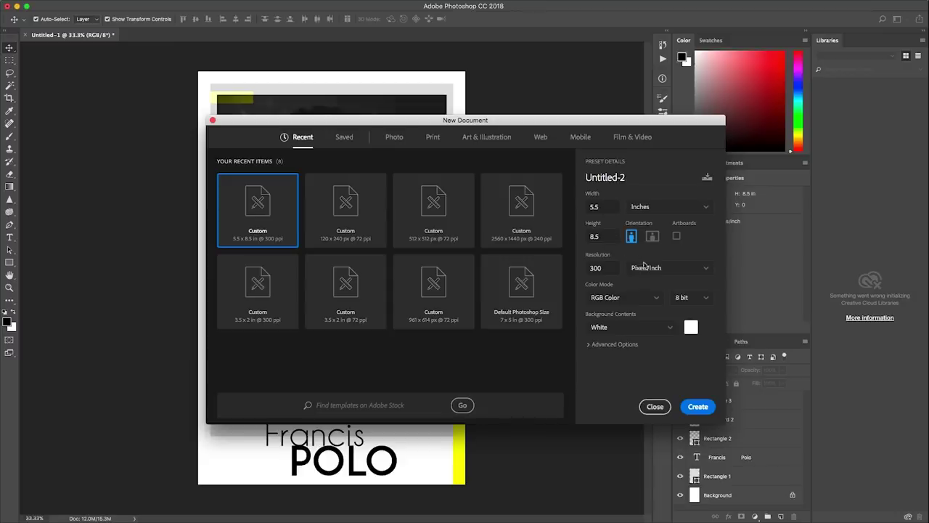
left_click(691, 328)
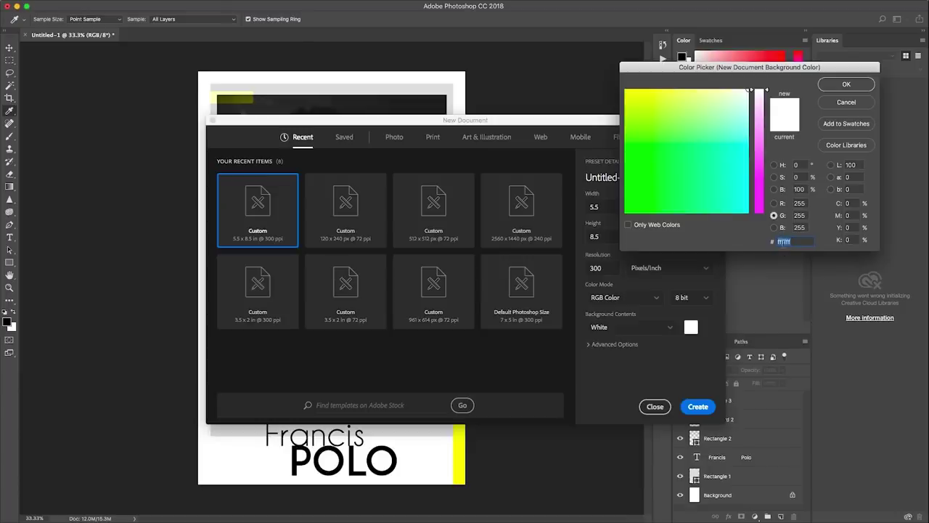
type("000000")
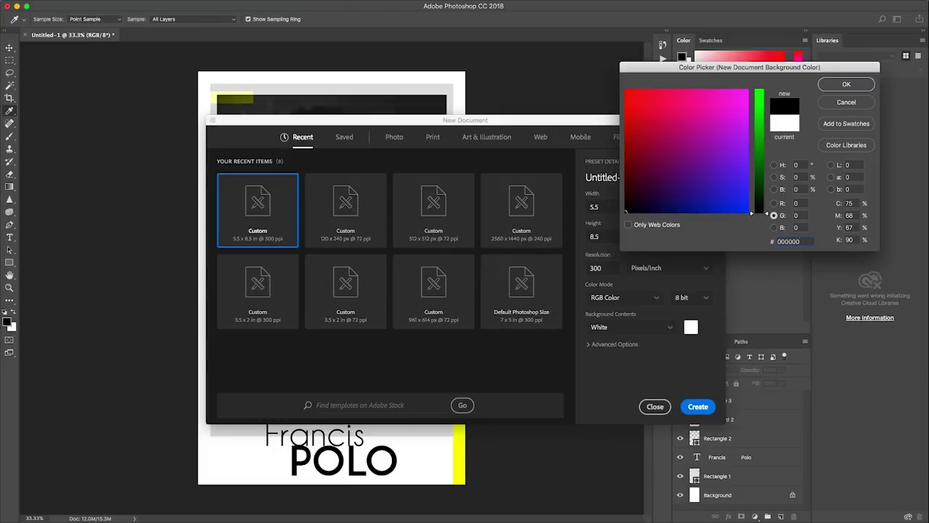
key("Return")
left_click(698, 407)
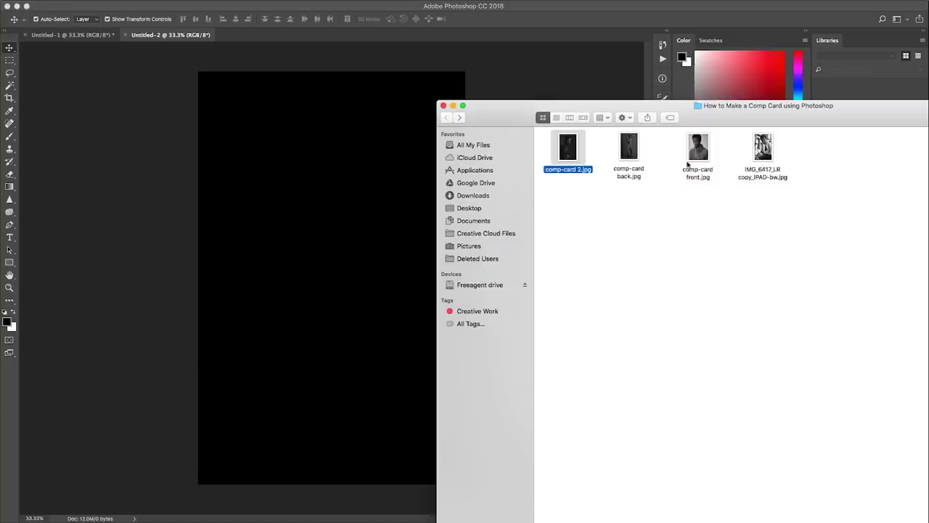
Preview comp-card back.jpg in Quick Look, then drag it onto the Untitled-2 canvas
left_click(629, 154)
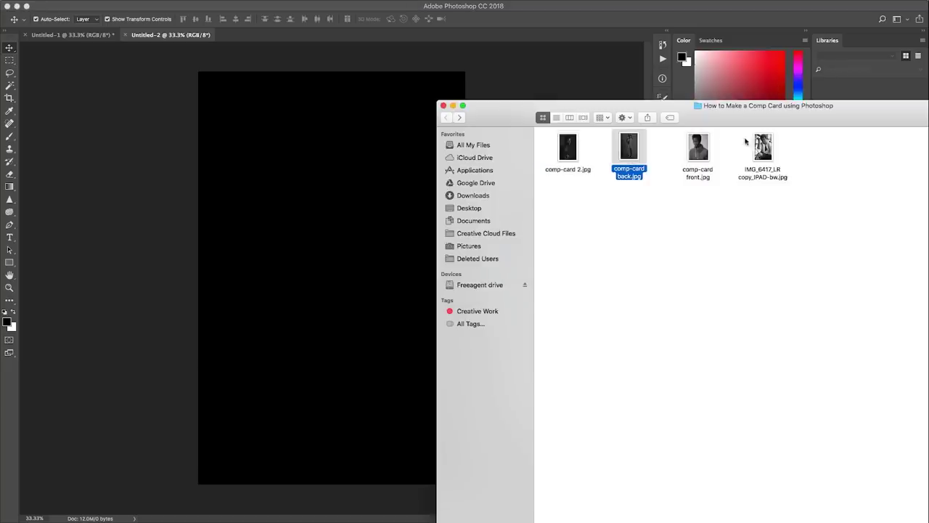
key("space")
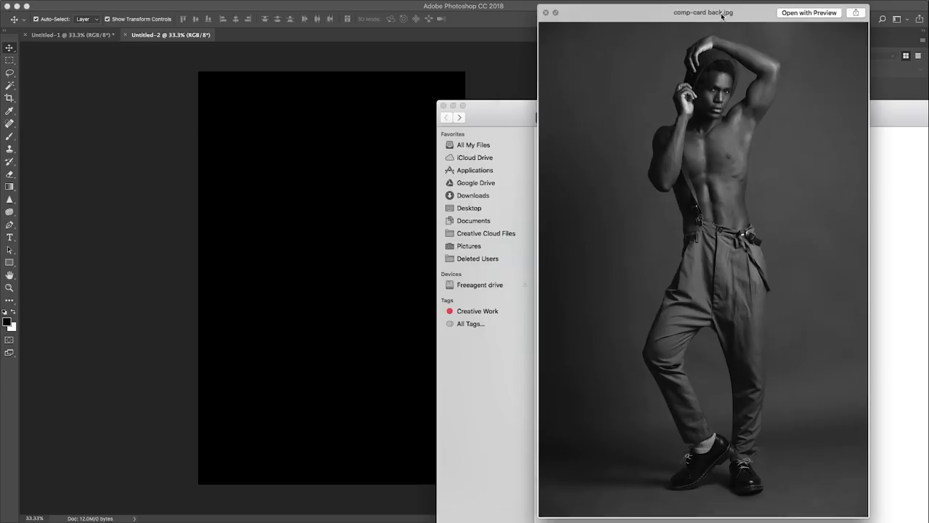
left_click_drag(721, 16, 581, 38)
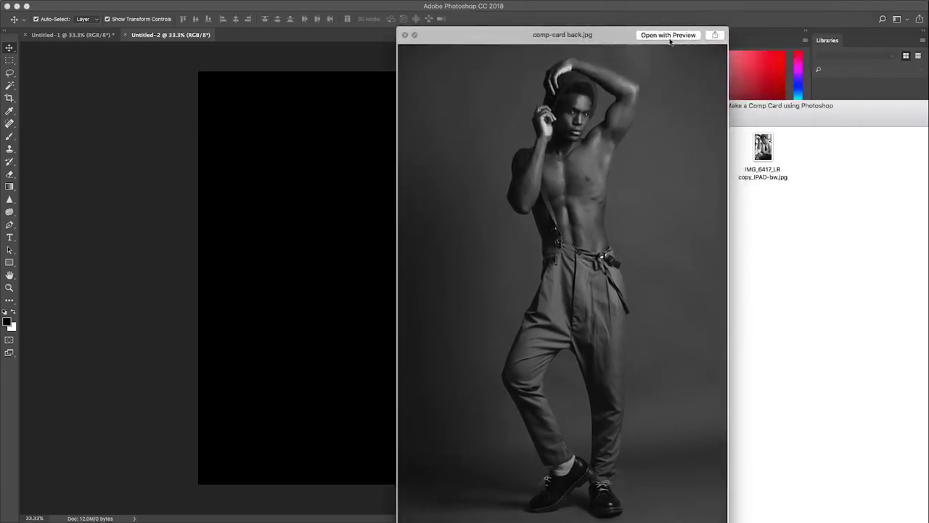
left_click(405, 35)
left_click_drag(632, 151, 357, 182)
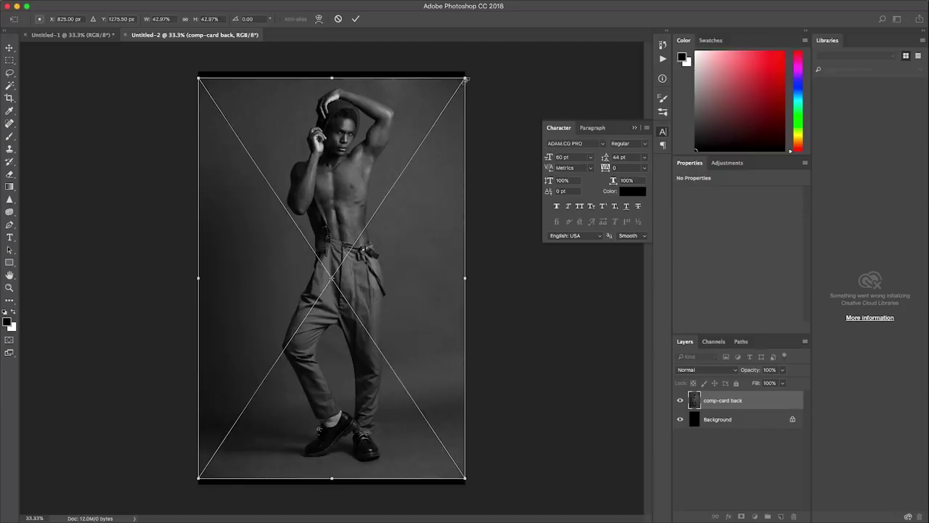
Shrink the placed photo and centre it higher, leaving a black border
left_click_drag(466, 77, 444, 109)
left_click_drag(423, 185, 432, 158)
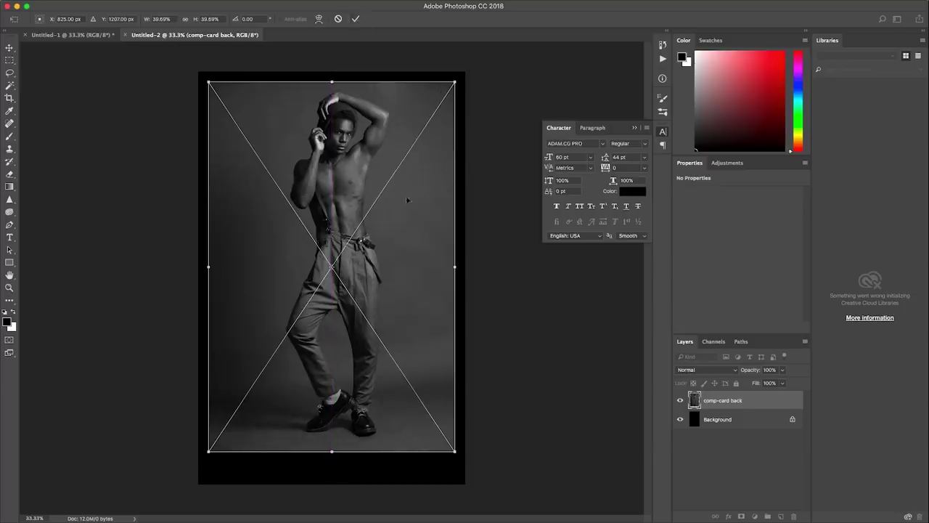
left_click(356, 19)
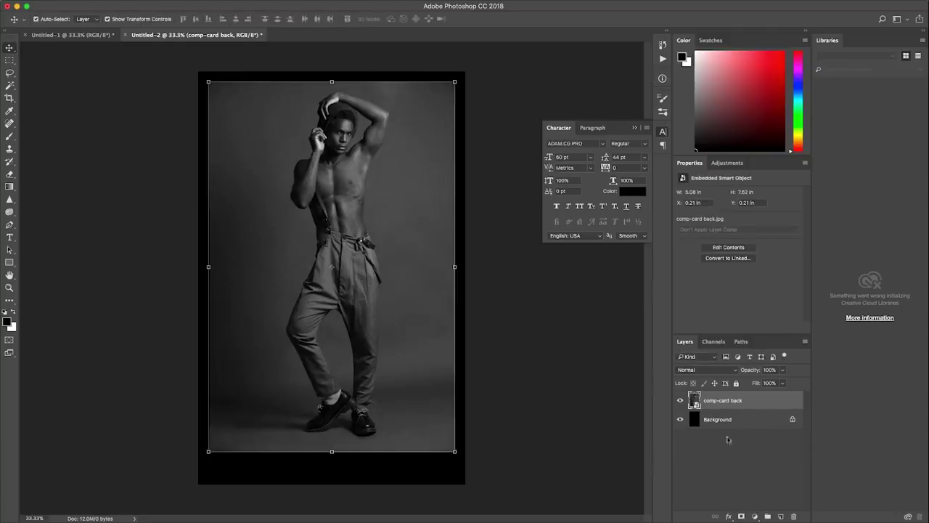
Draw a black-filled rectangle bar and position it across the photo's bottom edge
left_click(781, 516)
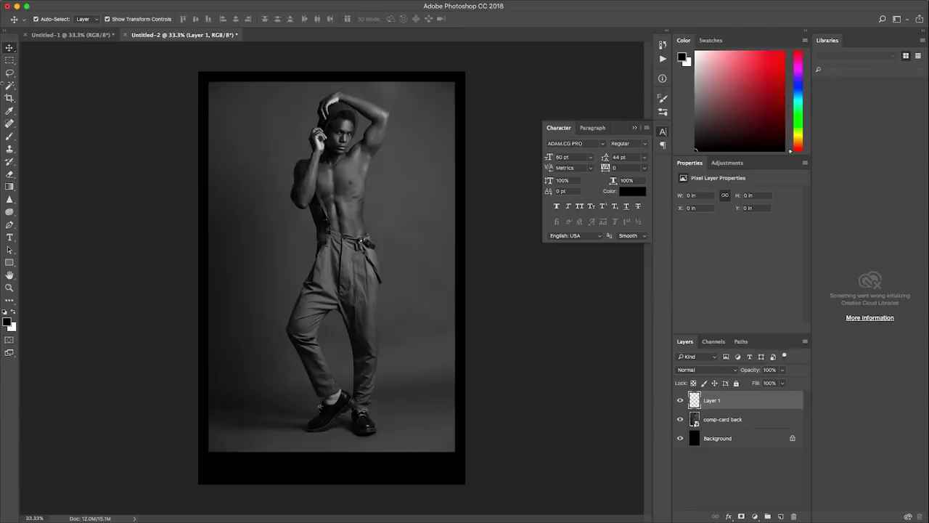
left_click(9, 262)
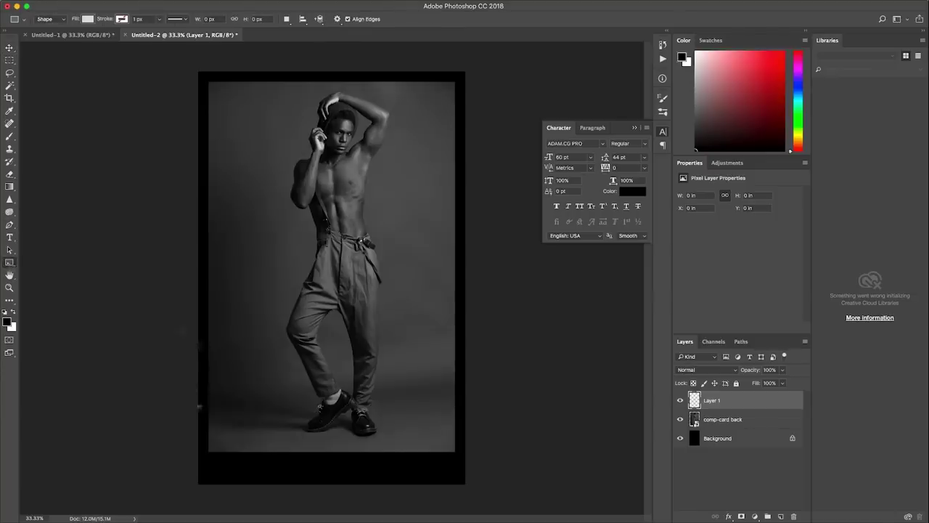
left_click_drag(207, 434, 459, 467)
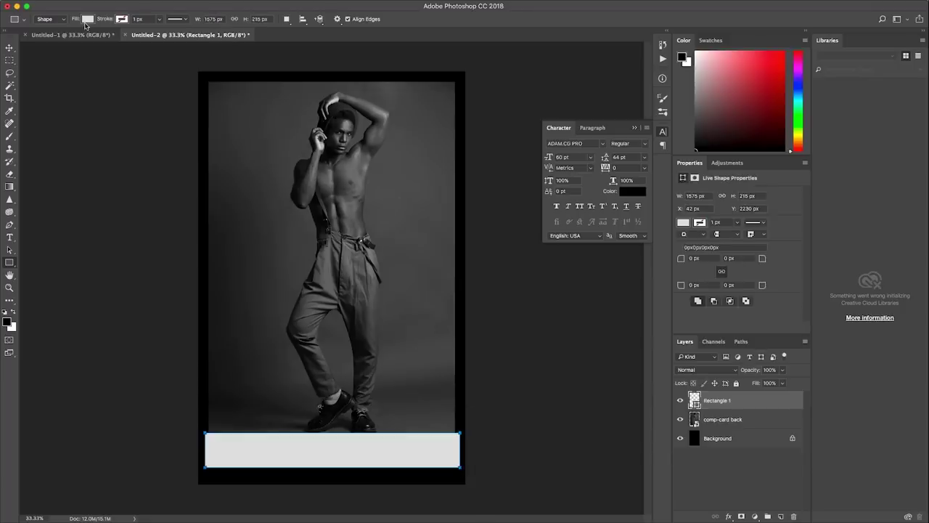
left_click(87, 20)
left_click(41, 70)
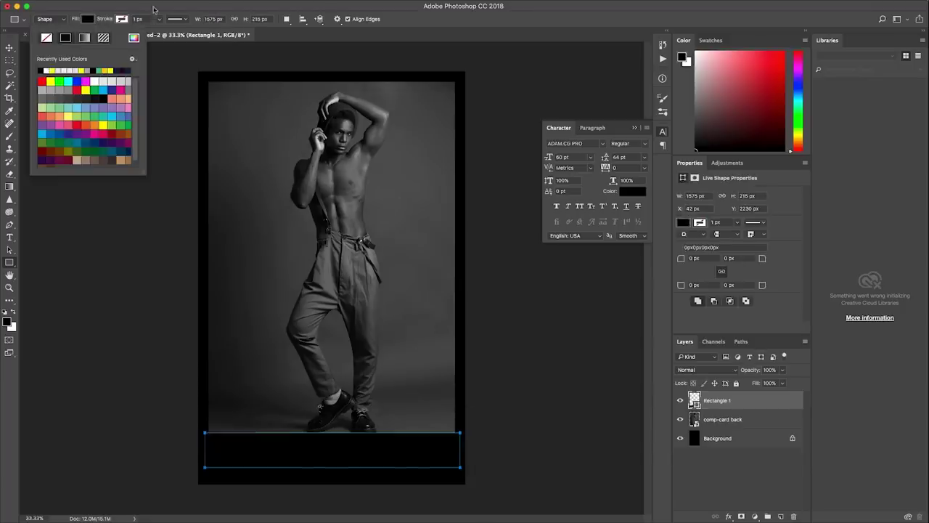
key("Return")
left_click(10, 47)
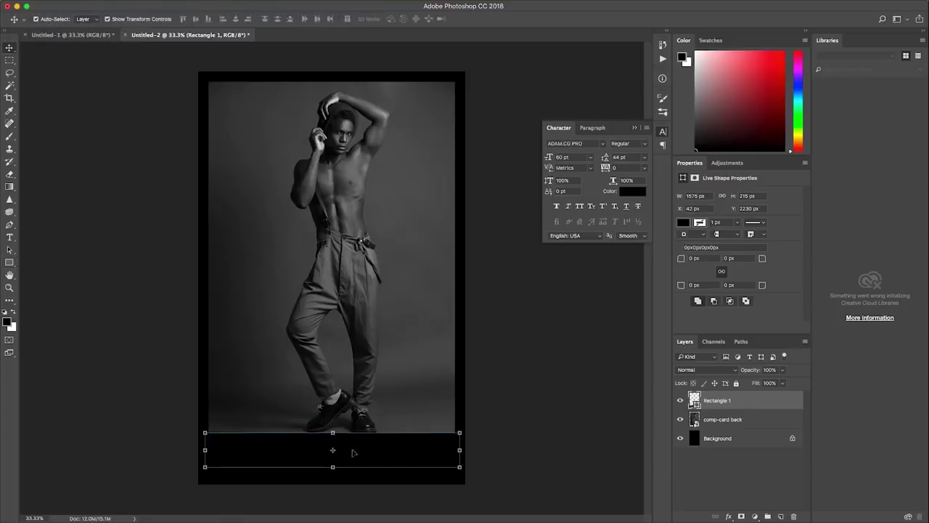
left_click_drag(355, 453, 352, 460)
left_click(549, 371)
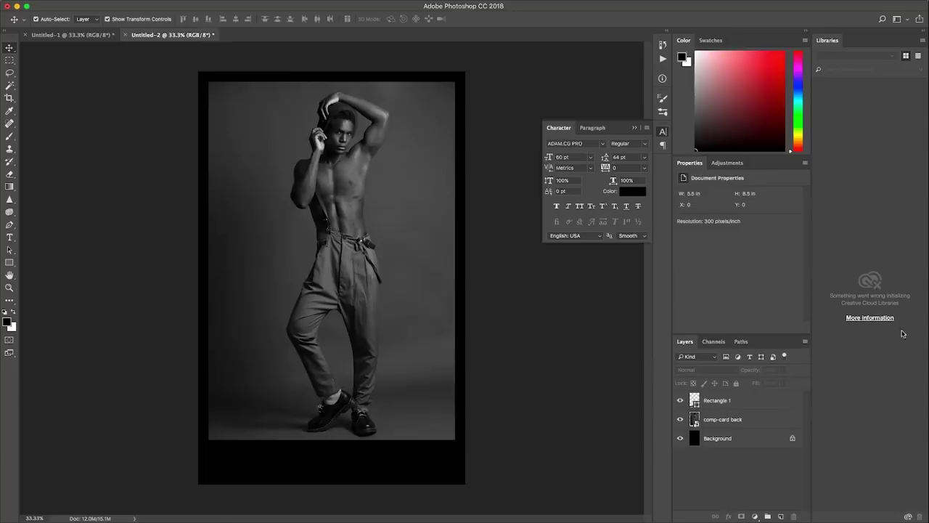
Align the front card's top yellow bar, then bring the yellow accents to Untitled-2
left_click(96, 34)
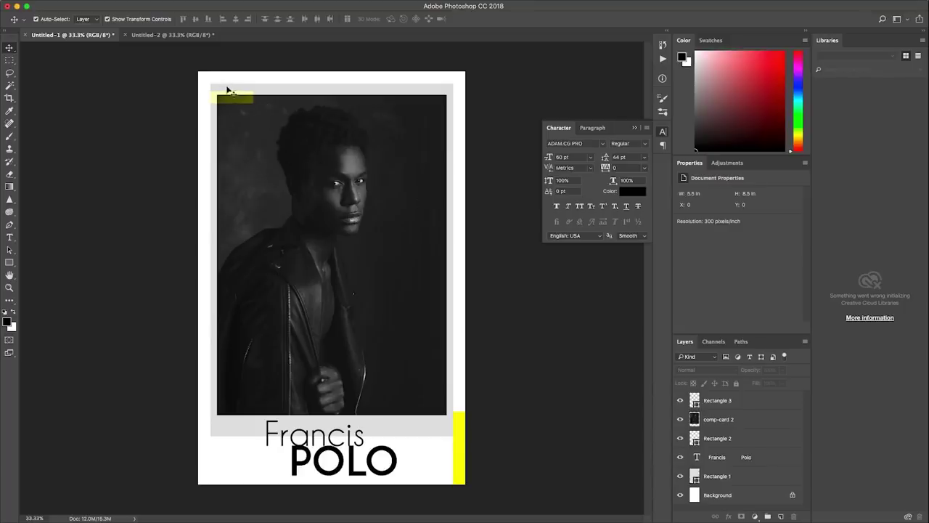
left_click_drag(226, 90, 230, 96)
left_click(195, 35)
left_click(114, 35)
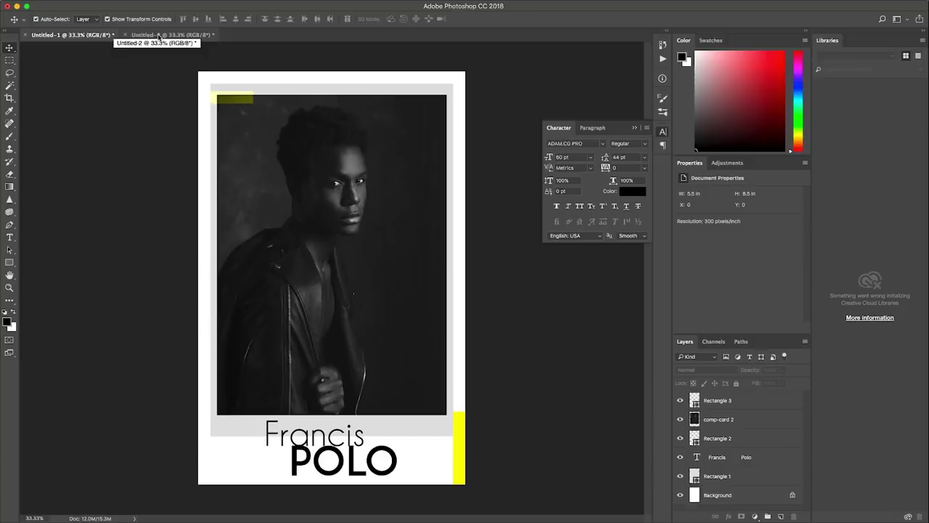
left_click(159, 35)
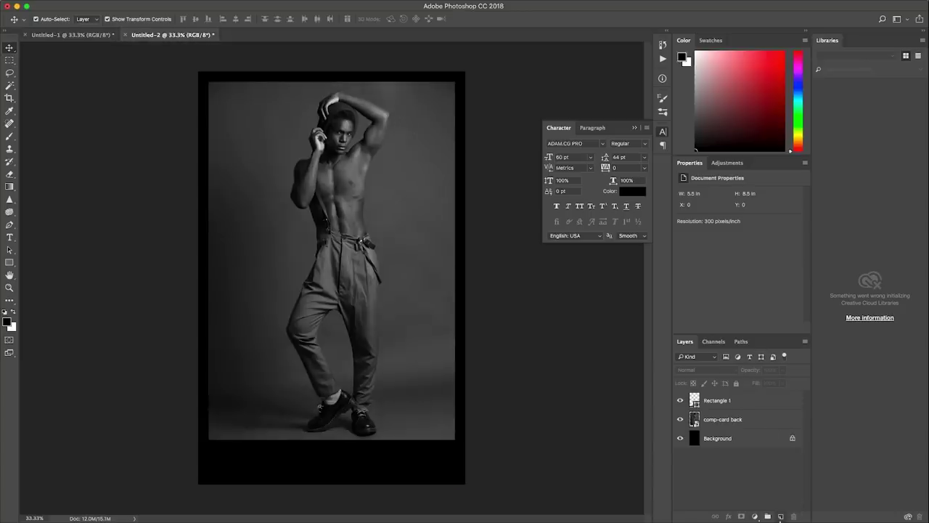
left_click(780, 516)
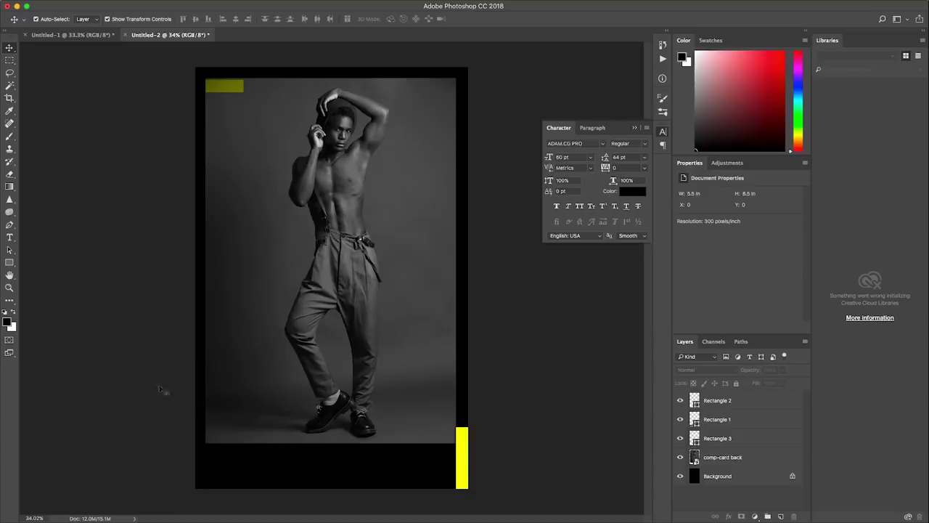
Start a type layer at the card's bottom-left and set its font to Open Sans
left_click(10, 238)
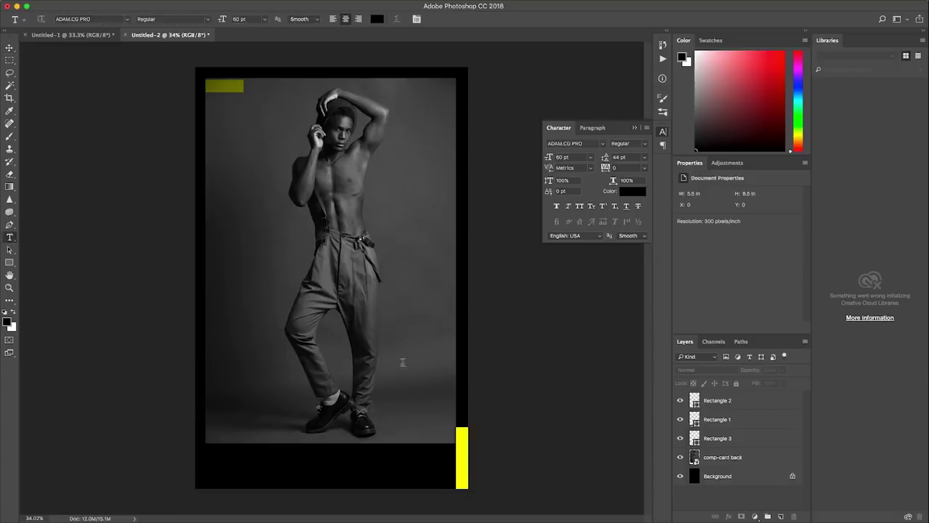
left_click(209, 454)
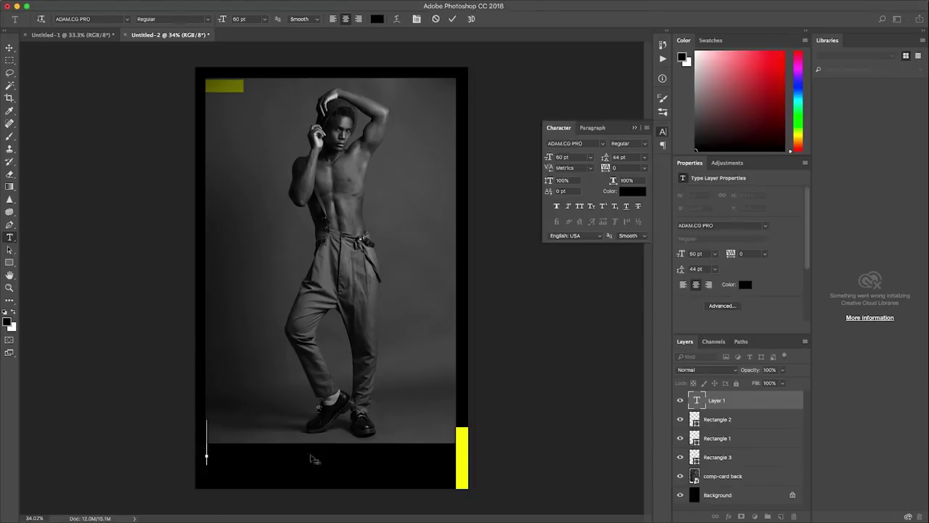
left_click(126, 18)
left_click(116, 73)
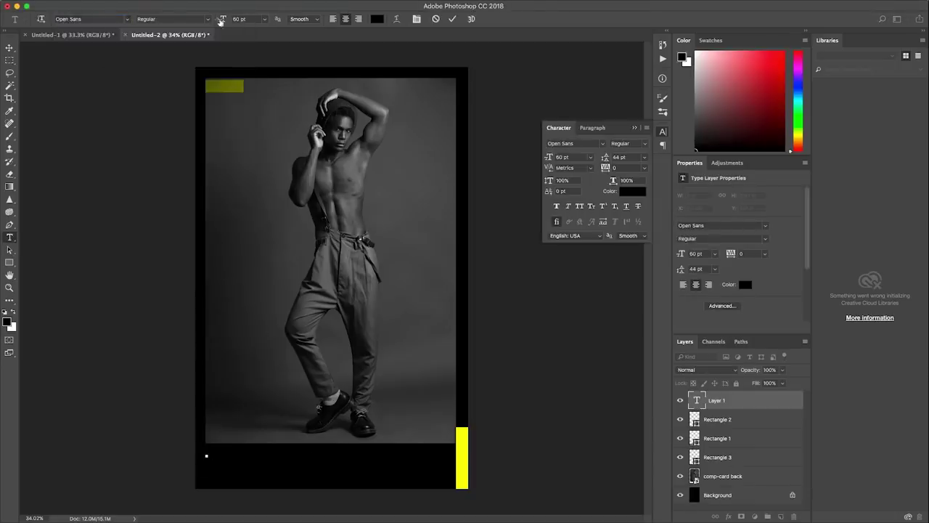
left_click(263, 20)
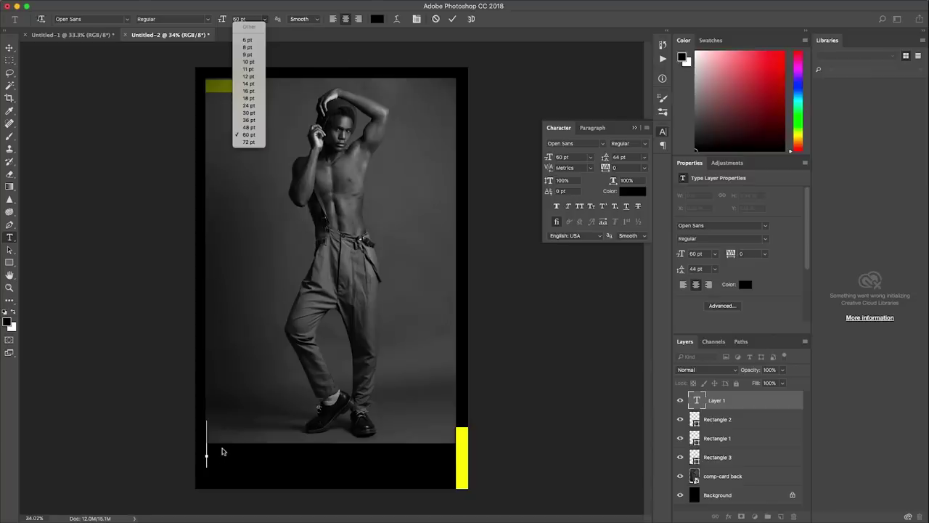
Set the text size to 9 pt and type the stats text
left_click(221, 448)
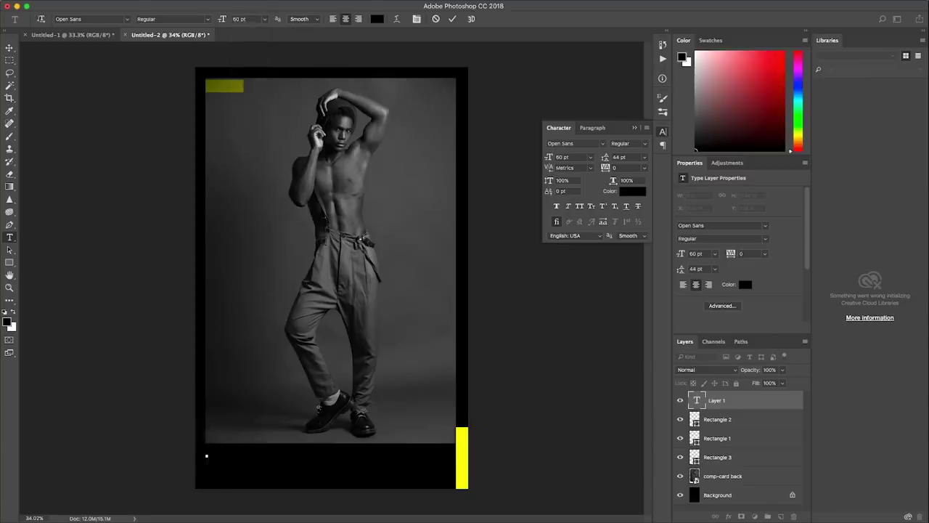
left_click(264, 20)
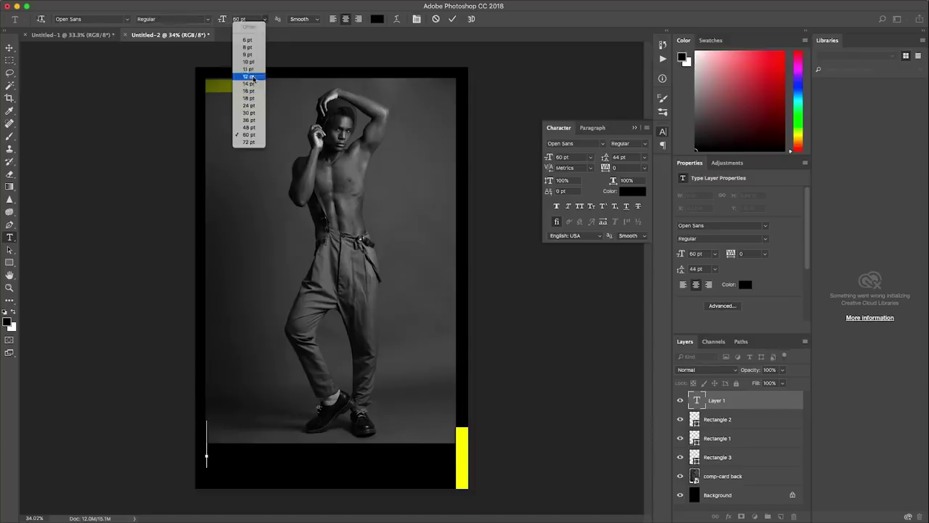
left_click(247, 54)
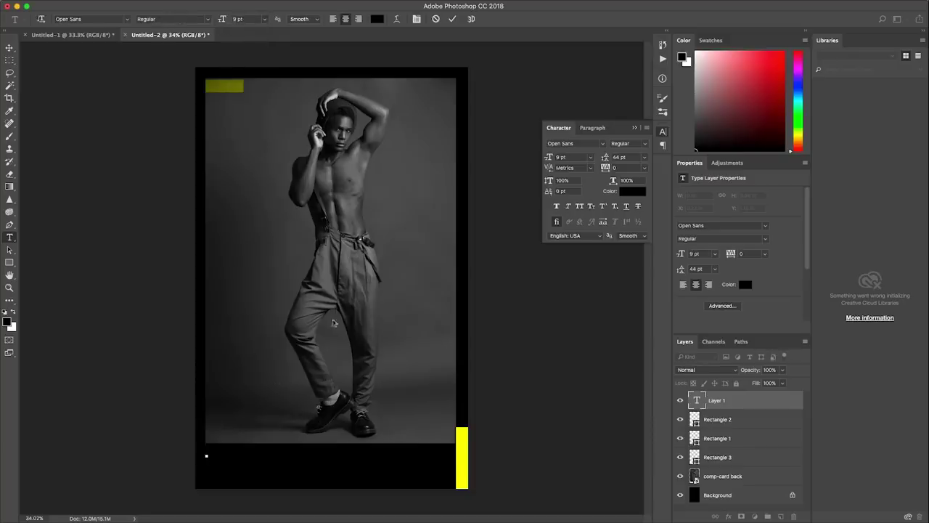
type("Name")
Make all the stats text white (FFFFFF), adjust the email and website line, and commit
key("ctrl+a")
left_click(377, 19)
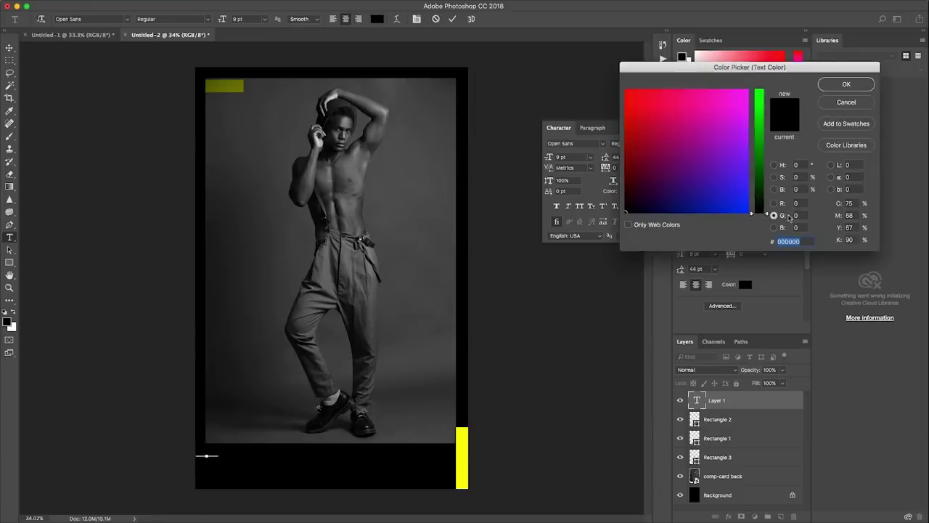
type("ffffff")
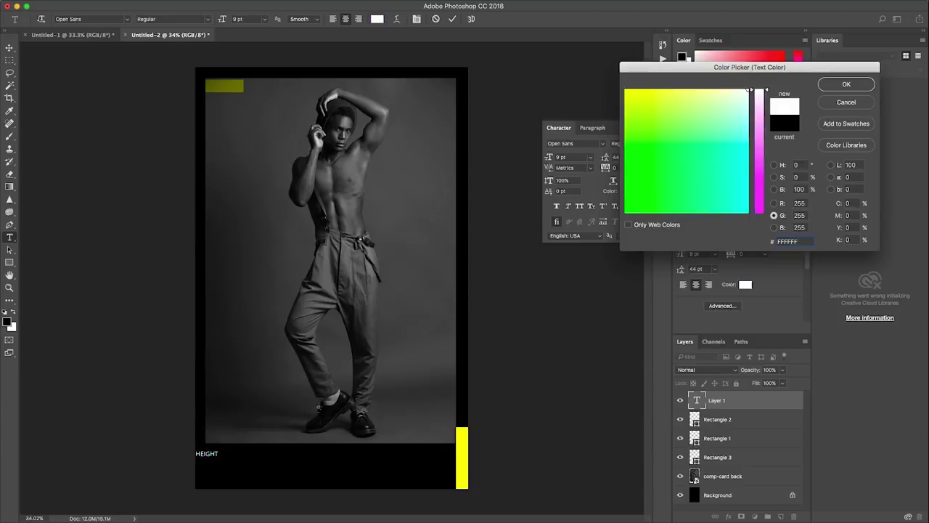
key("Return")
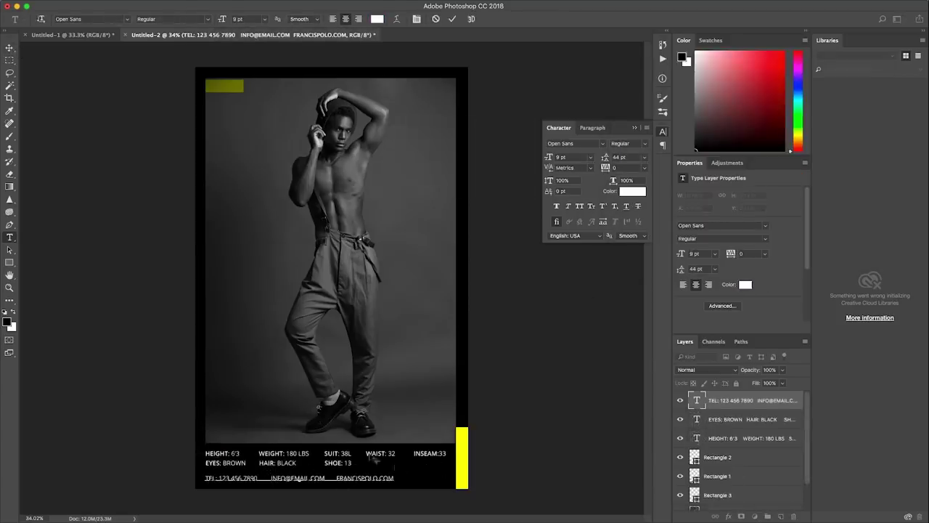
left_click(331, 477)
left_click(270, 477)
left_click(335, 476)
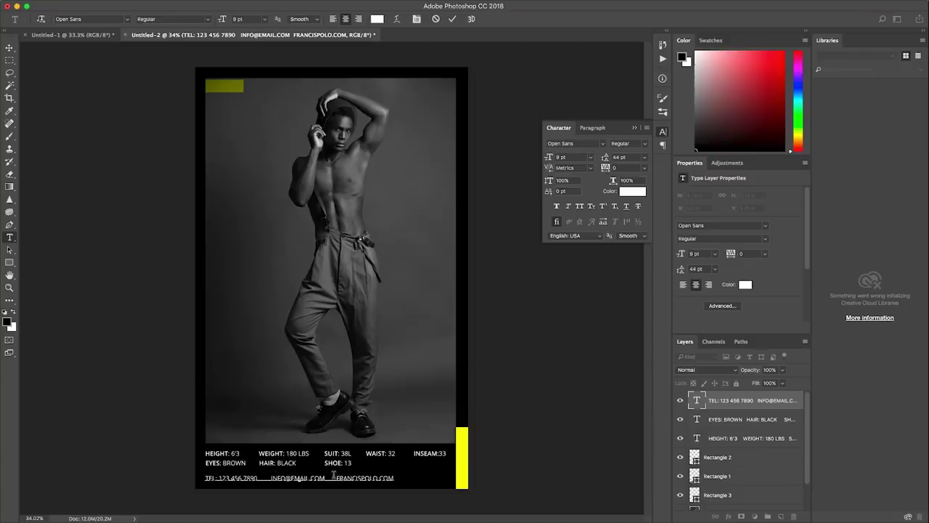
left_click(451, 20)
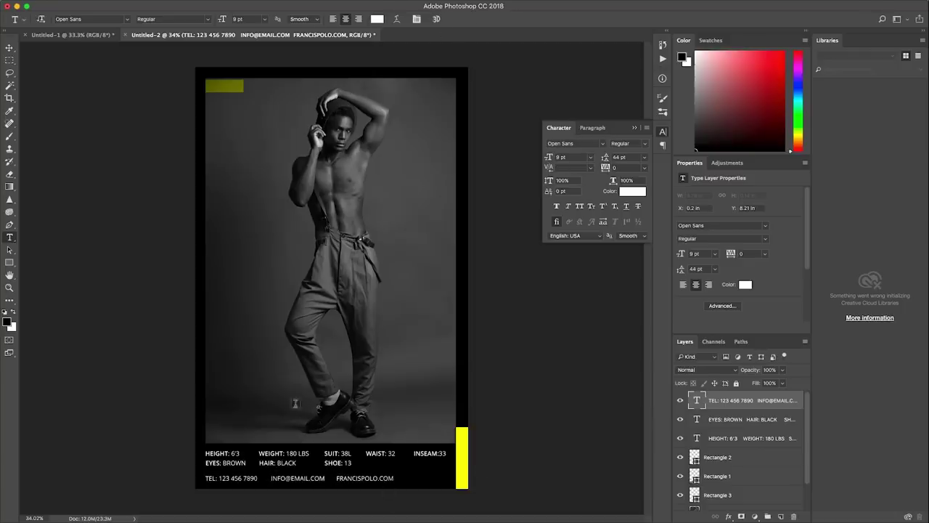
Nudge the TEL contact line up slightly with the Move tool, then deselect it
left_click(6, 50)
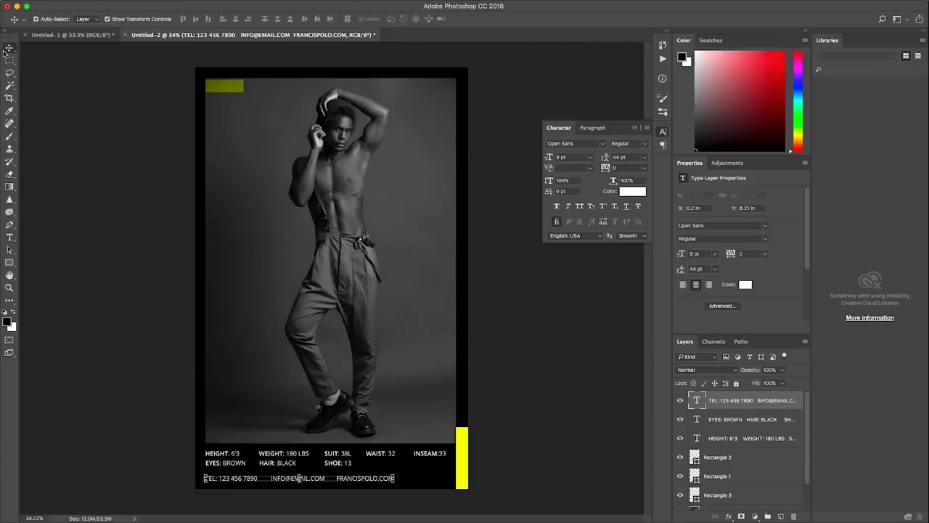
key("Up")
key("Up")
key("Up")
key("Up")
key("Up")
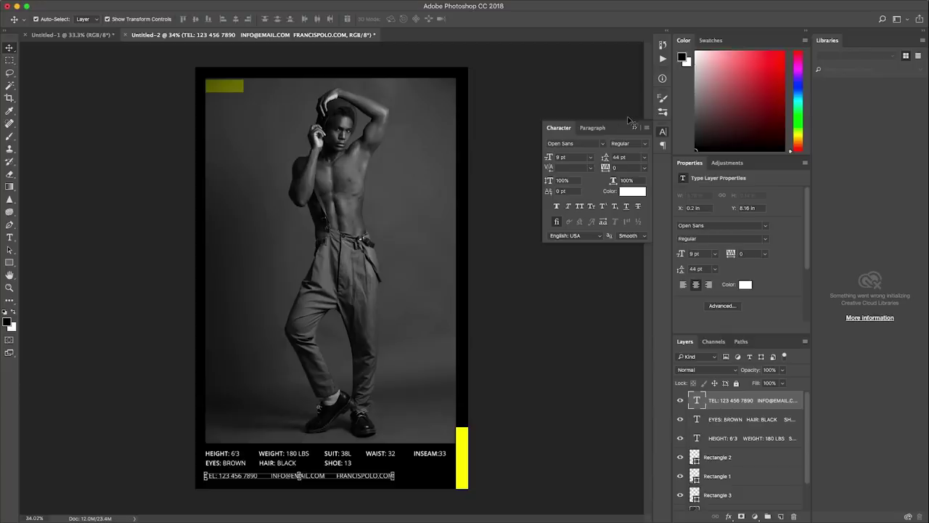
left_click(601, 353)
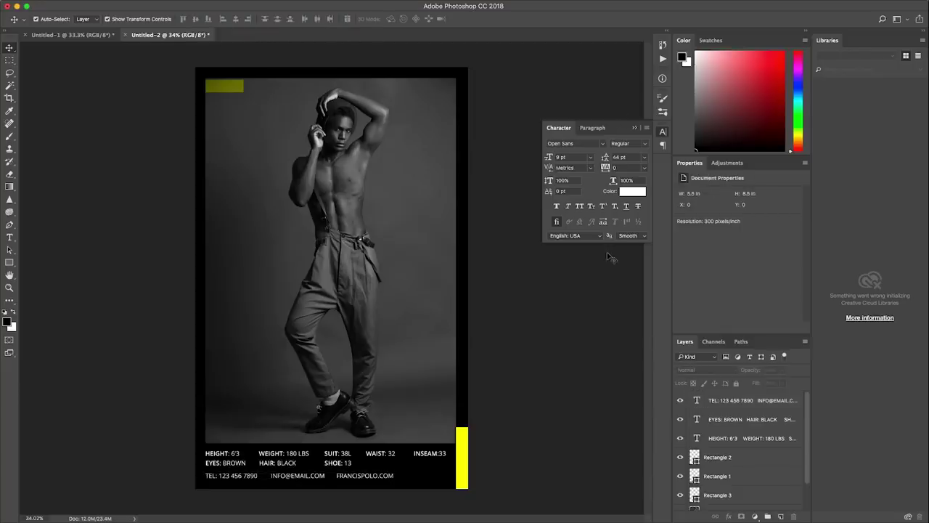